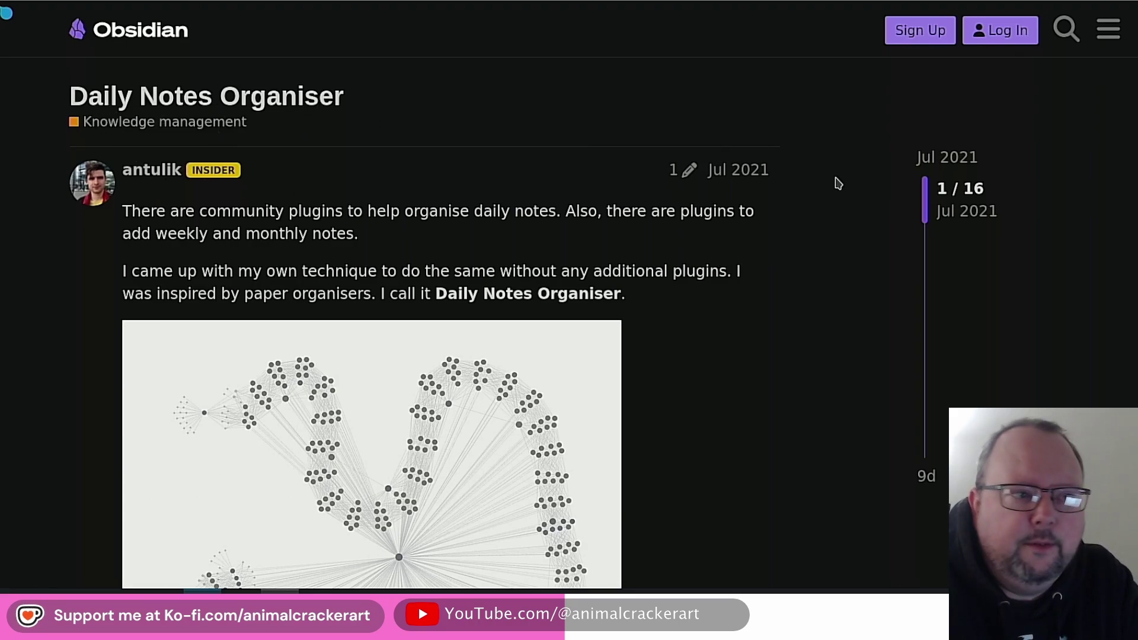
# Read the Daily Notes Organiser forum post, including its graph image and the daily, weekly, monthly and yearly note previews
pyautogui.scroll(-2, 770, 177)
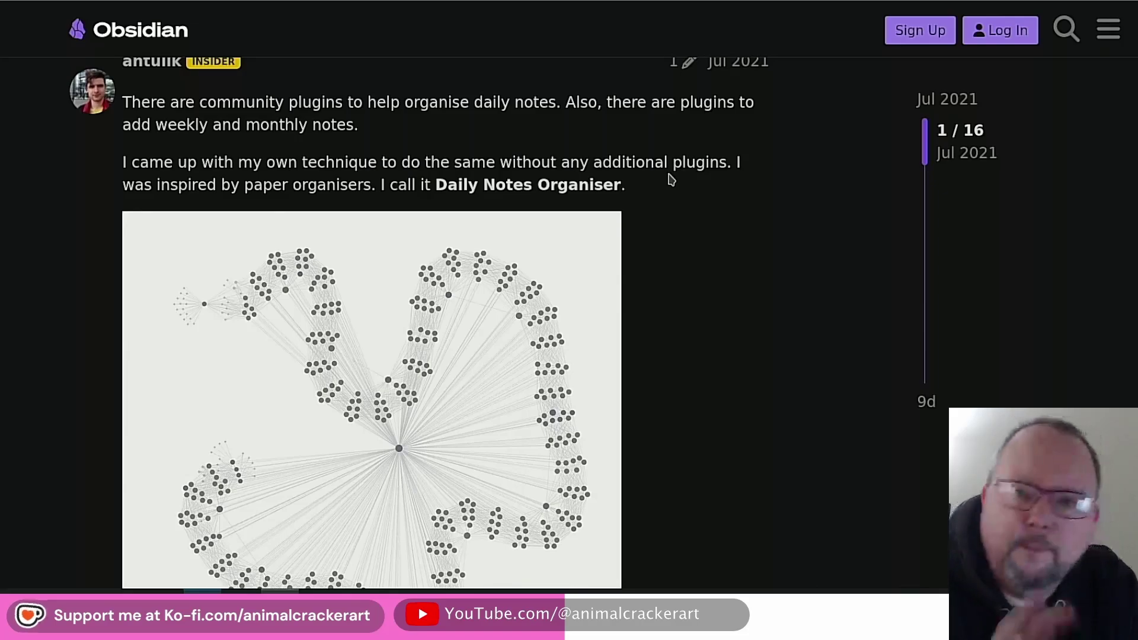
pyautogui.scroll(2, 748, 203)
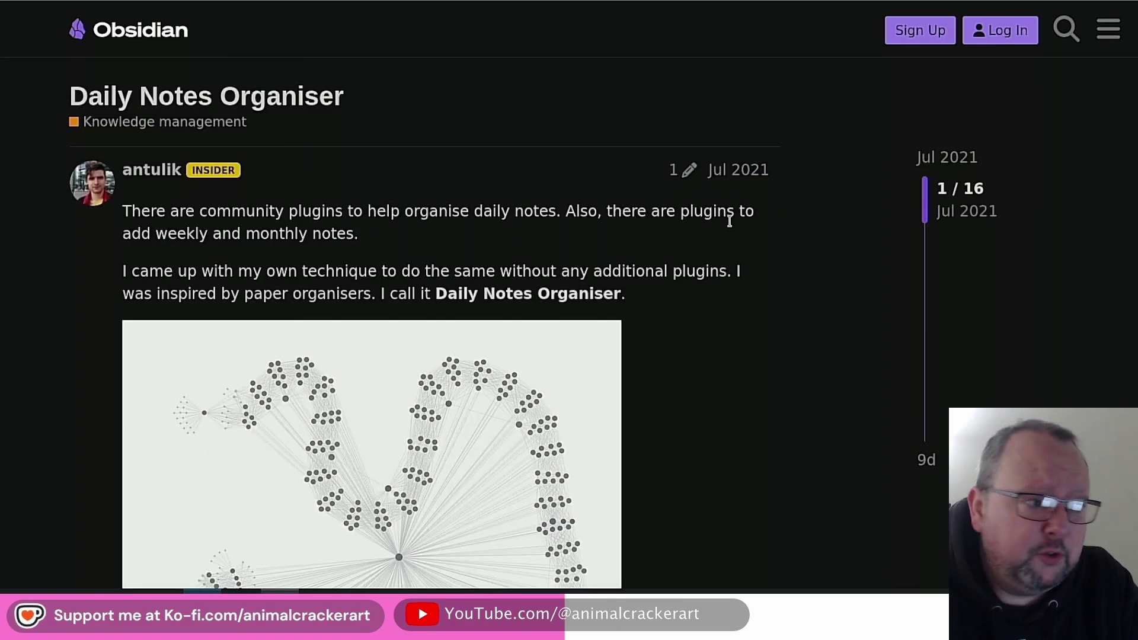
pyautogui.scroll(-12, 736, 240)
pyautogui.scroll(-5, 747, 219)
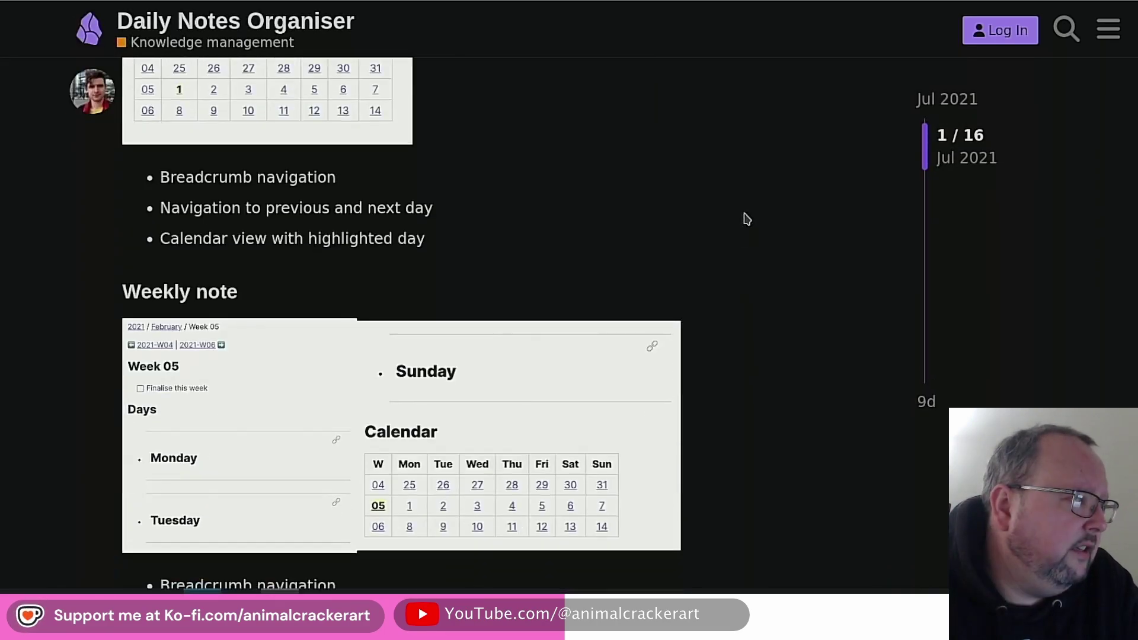
pyautogui.scroll(12, 747, 219)
pyautogui.scroll(2, 746, 219)
pyautogui.scroll(-10, 748, 216)
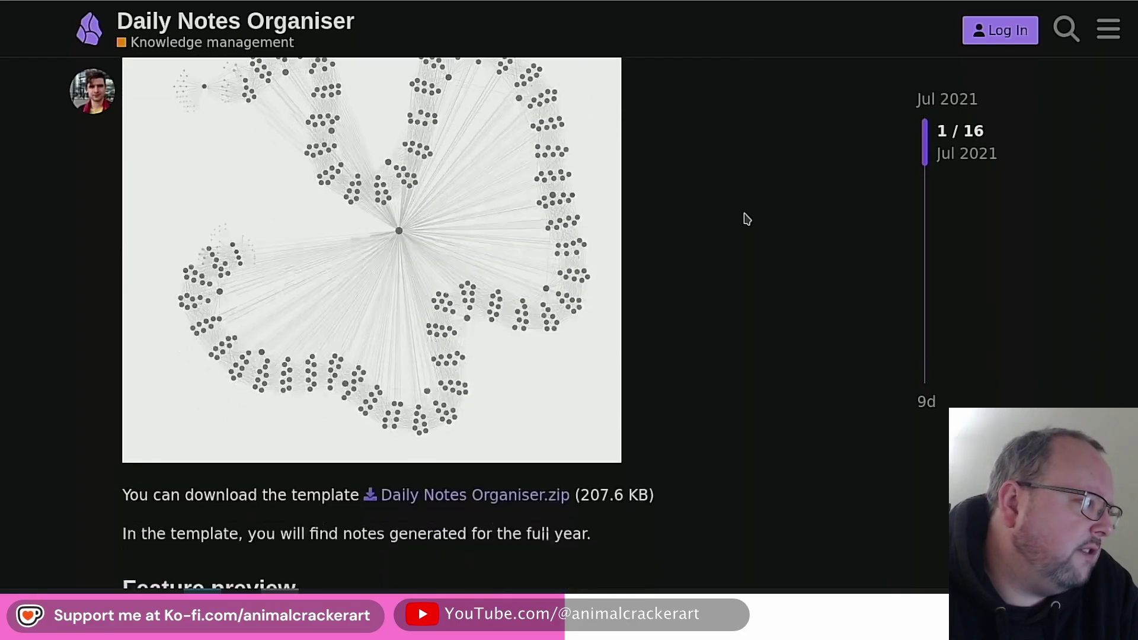
pyautogui.scroll(-12, 749, 213)
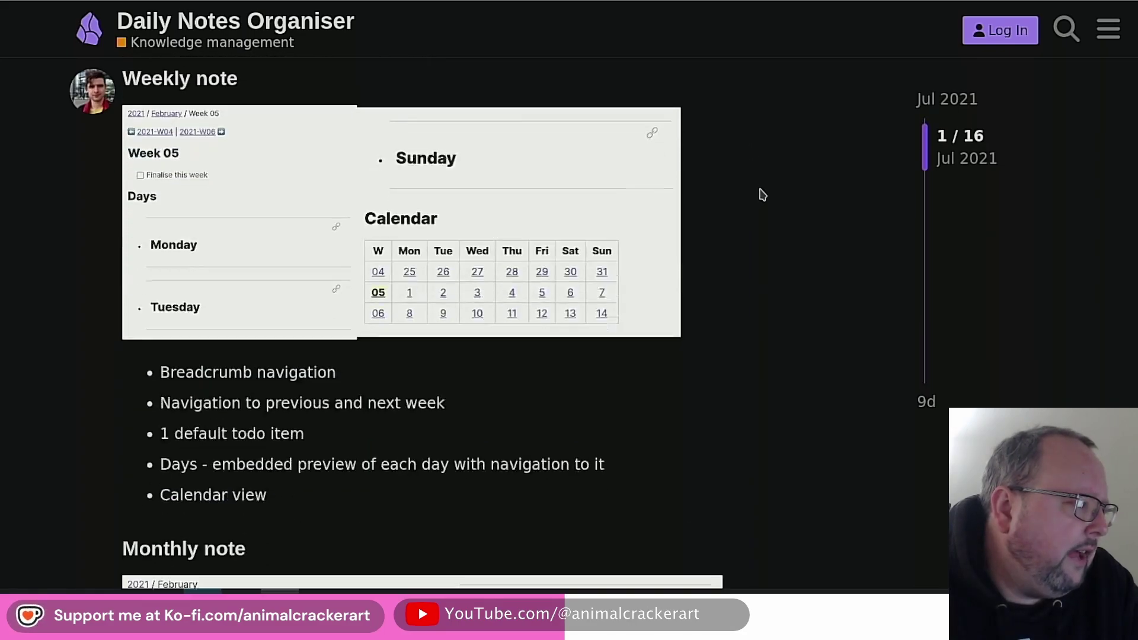
pyautogui.scroll(-10, 765, 187)
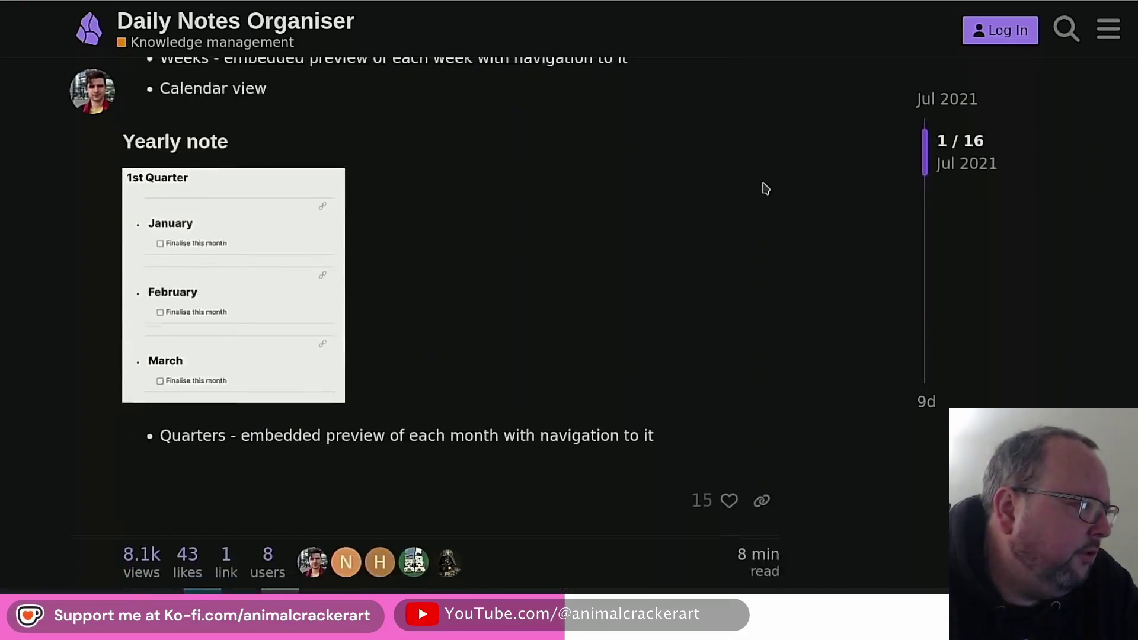
# Look through the thread's replies for the yearly template packs, down to the post offering Daily Notes Organiser 2025.zip
pyautogui.scroll(-4, 808, 187)
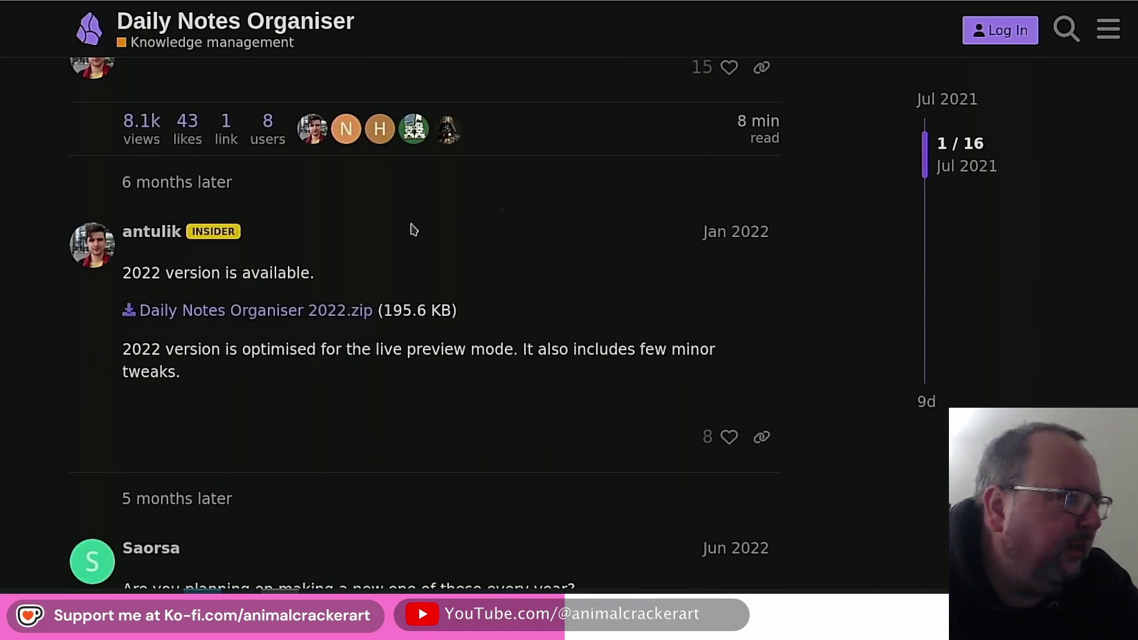
pyautogui.scroll(2, 330, 304)
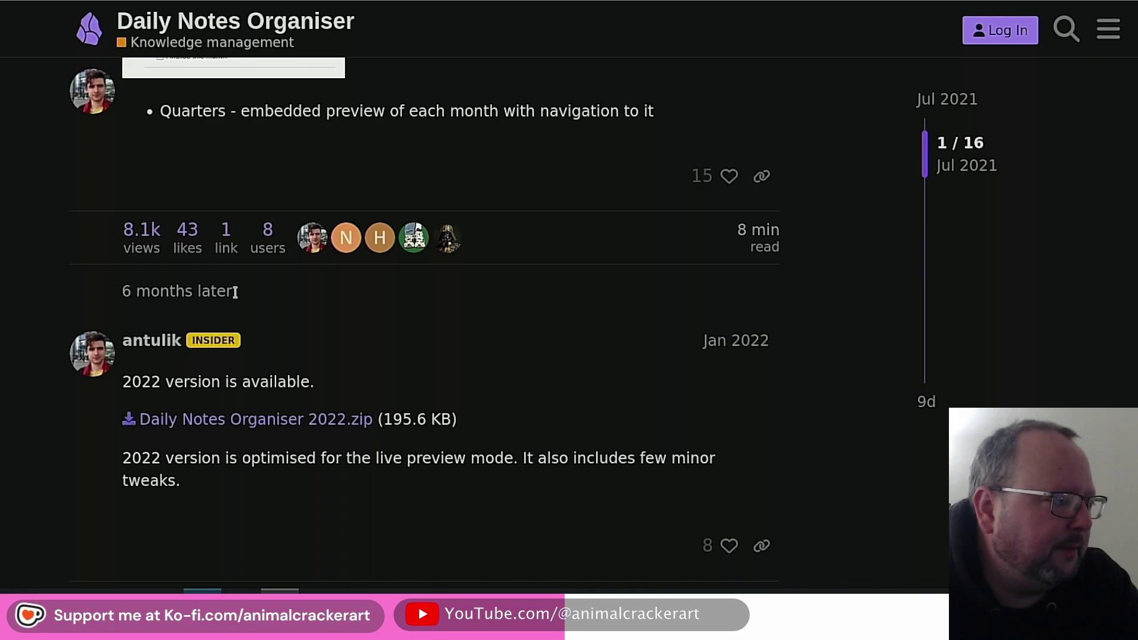
pyautogui.scroll(-4, 575, 290)
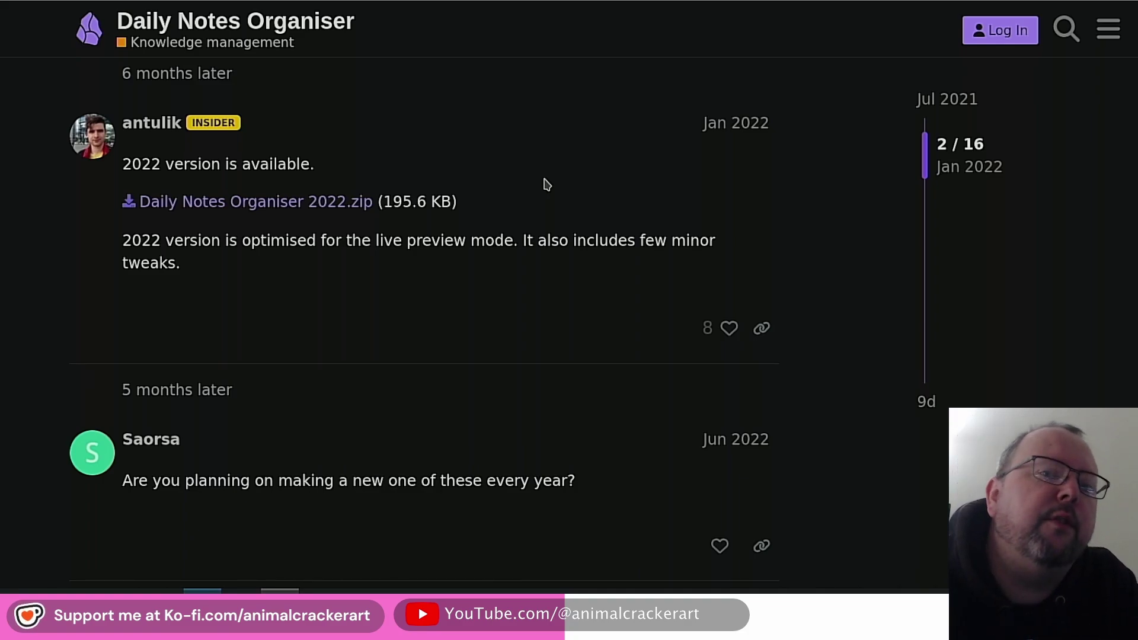
pyautogui.scroll(-2, 147, 285)
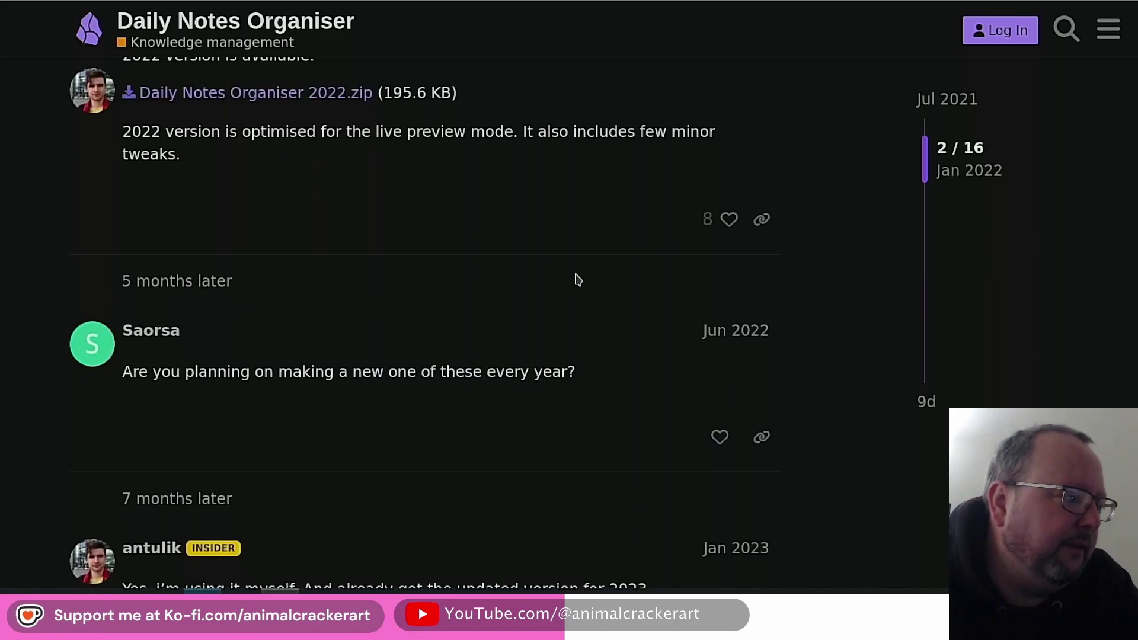
pyautogui.scroll(-10, 866, 196)
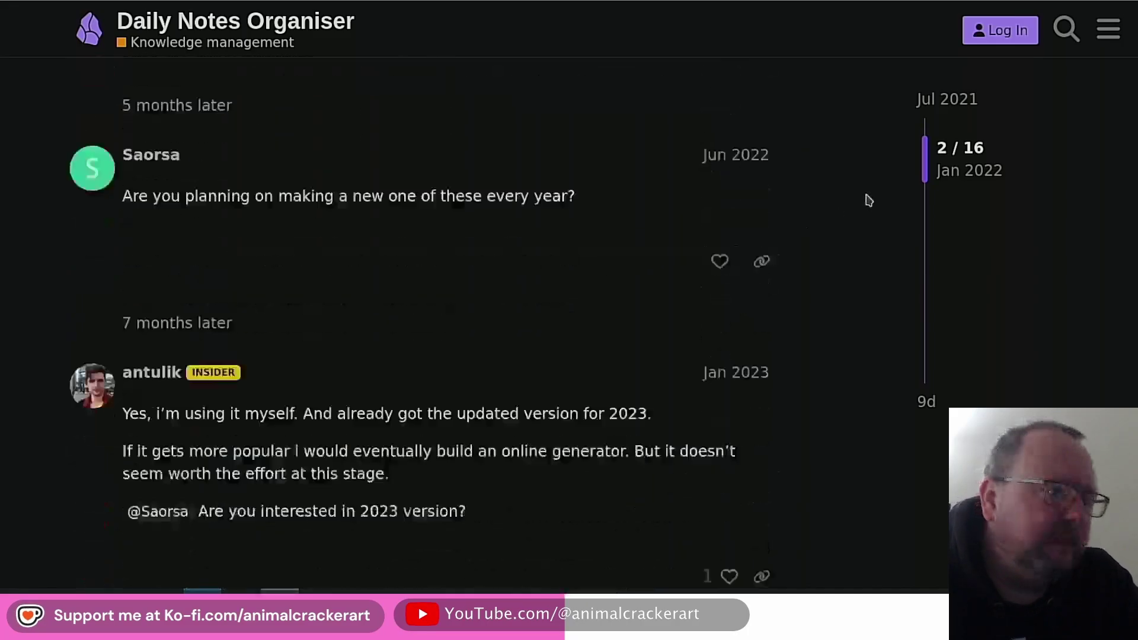
pyautogui.scroll(4, 871, 190)
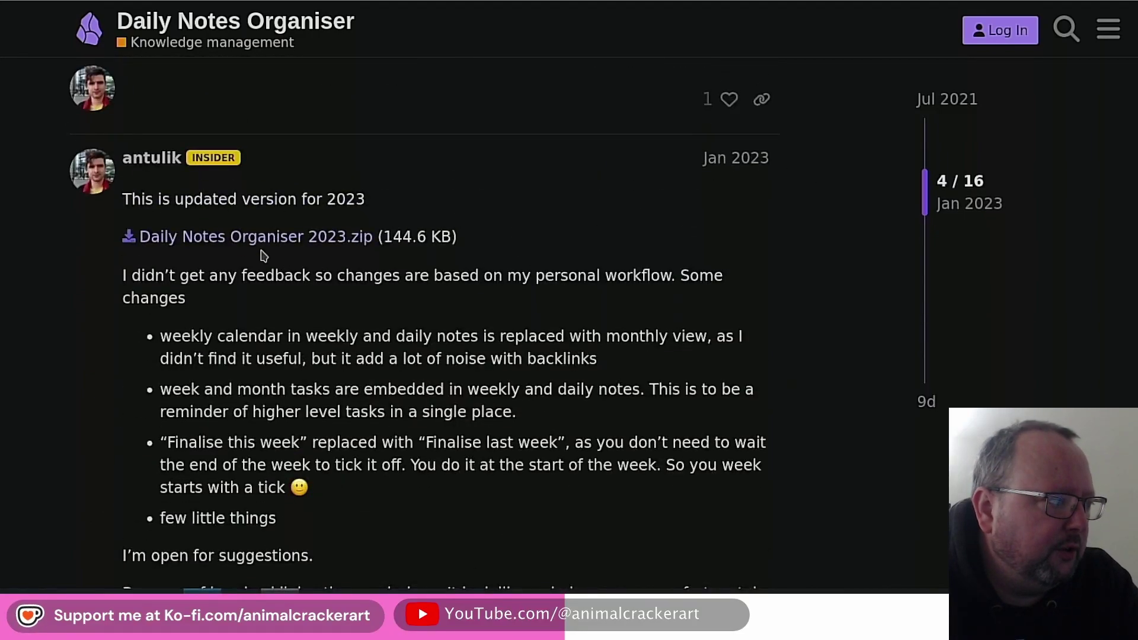
pyautogui.scroll(10, 858, 231)
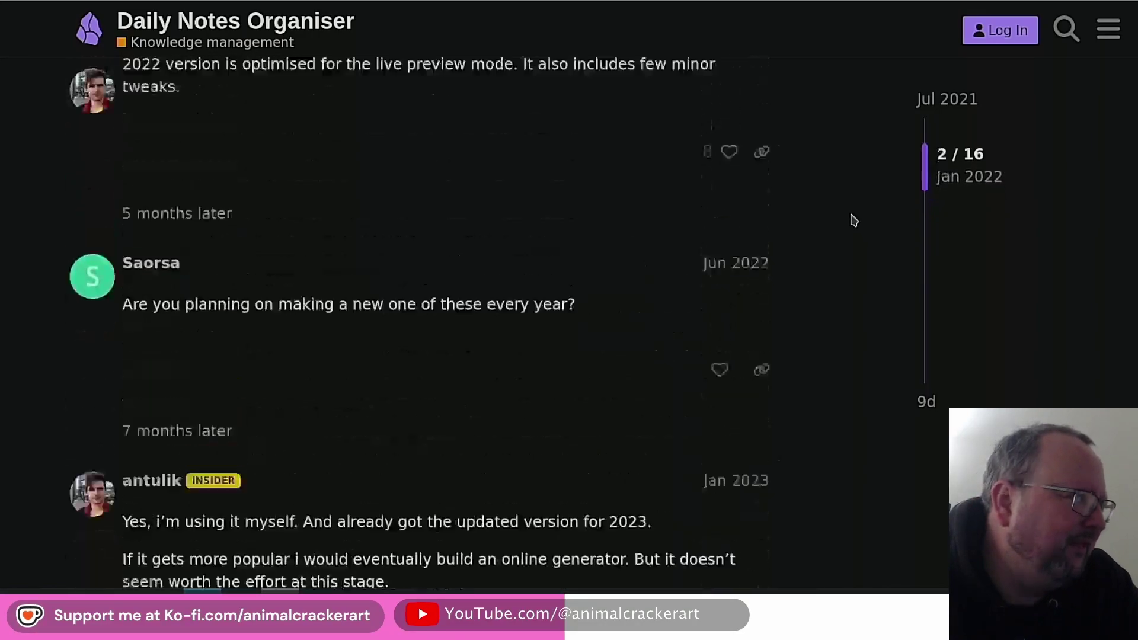
pyautogui.scroll(-20, 852, 219)
pyautogui.scroll(-20, 854, 220)
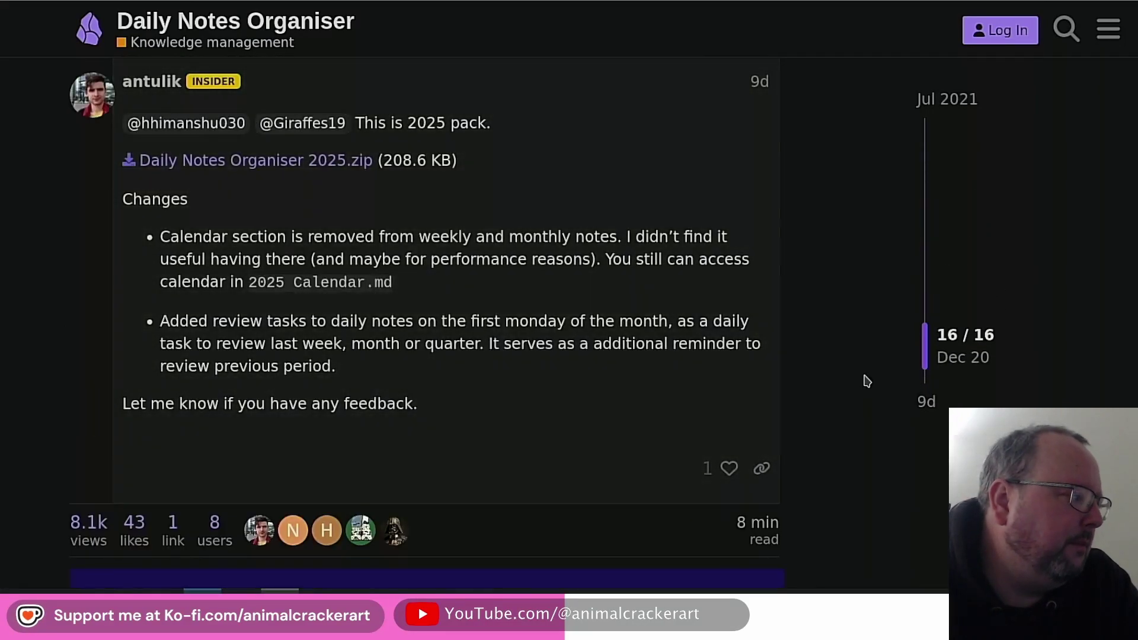
pyautogui.scroll(2, 647, 218)
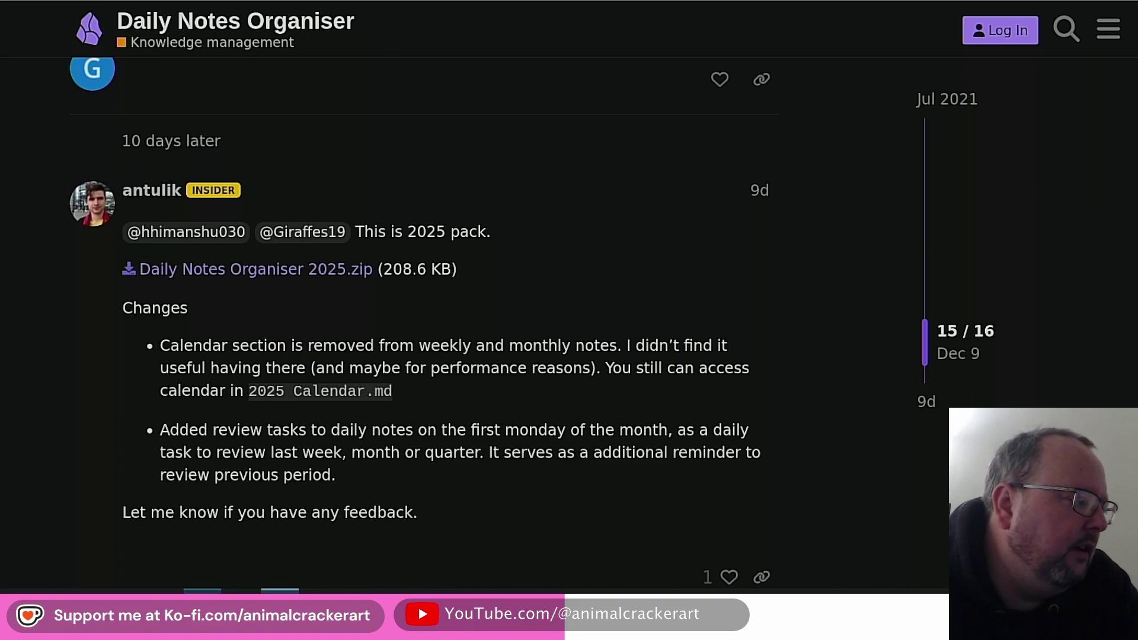
# Switch to the Demonstration vault in Obsidian and expand the daily folder in the file list
pyautogui.hotkey('alt', 'Tab')
pyautogui.scroll(-5, 83, 186)
pyautogui.scroll(5, 108, 106)
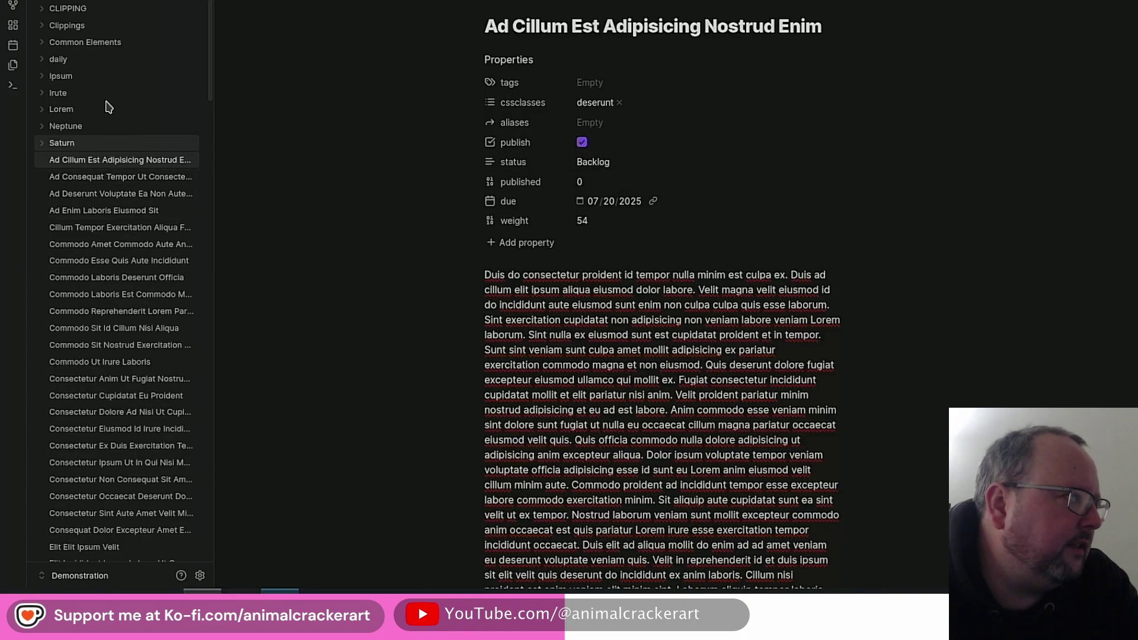
pyautogui.click(94, 283)
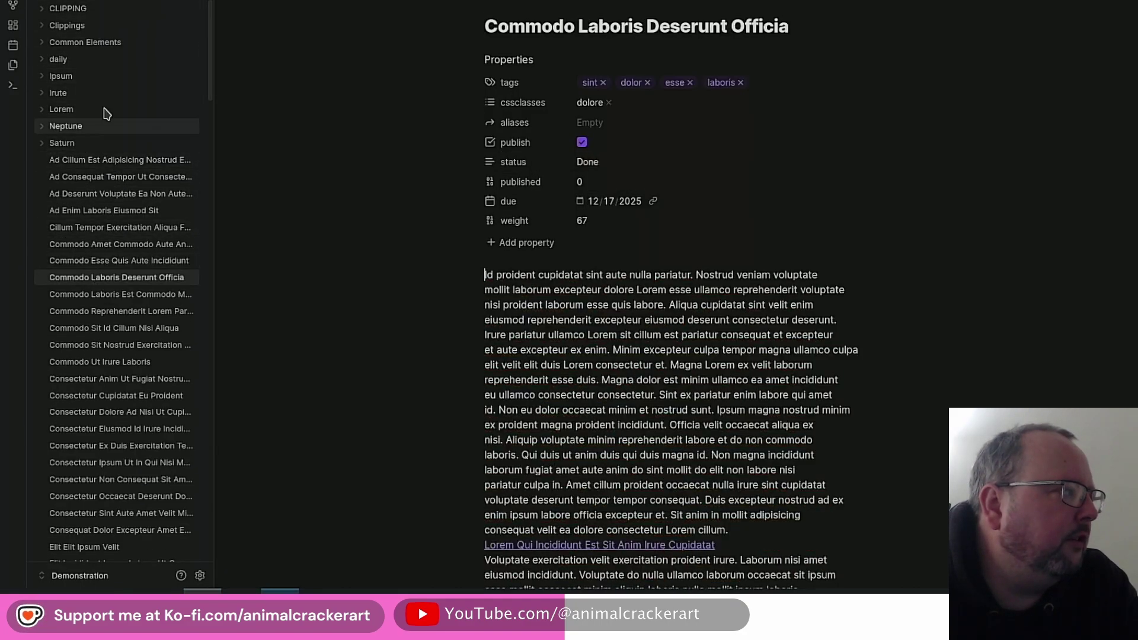
pyautogui.click(42, 64)
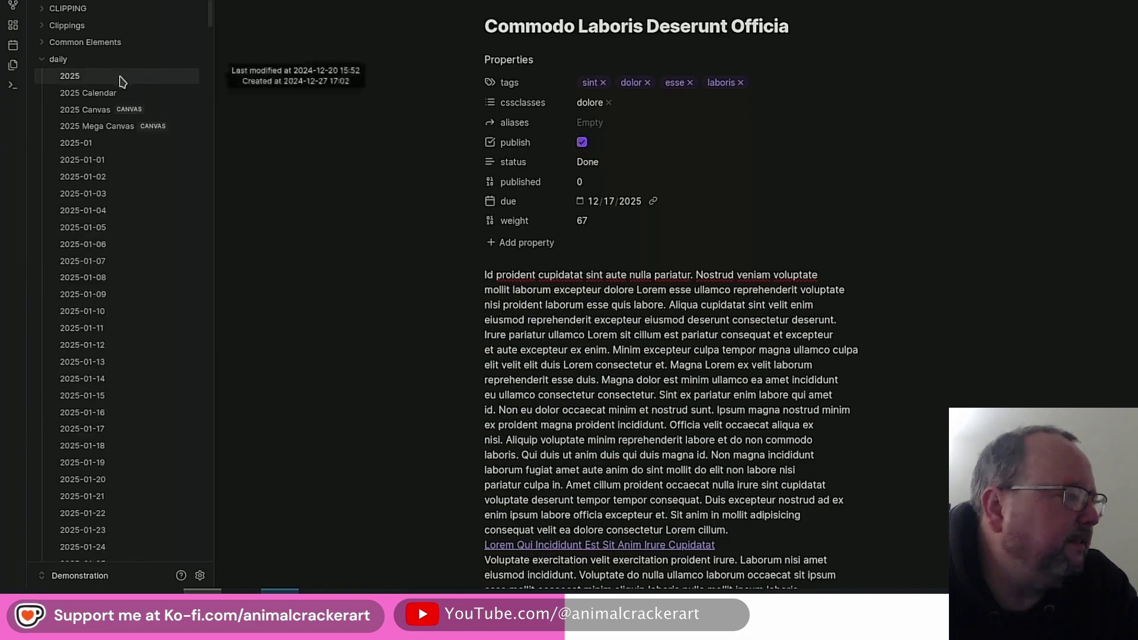
# Browse the dated notes in the daily folder and open the 2025-03 monthly note
pyautogui.scroll(-5, 122, 81)
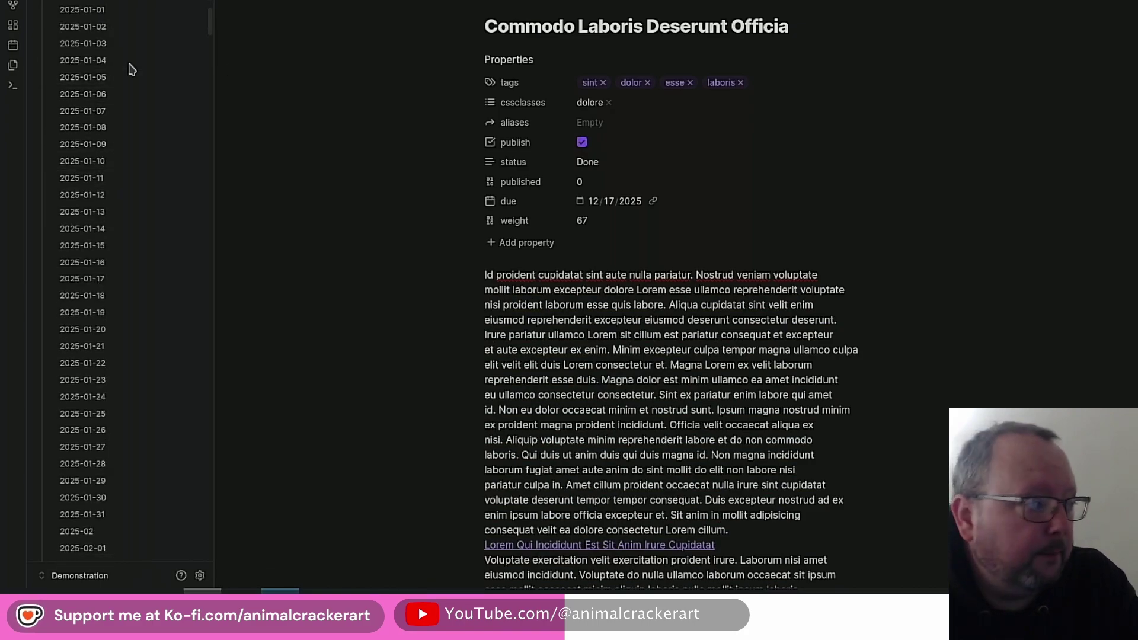
pyautogui.scroll(-5, 133, 95)
pyautogui.scroll(-4, 134, 114)
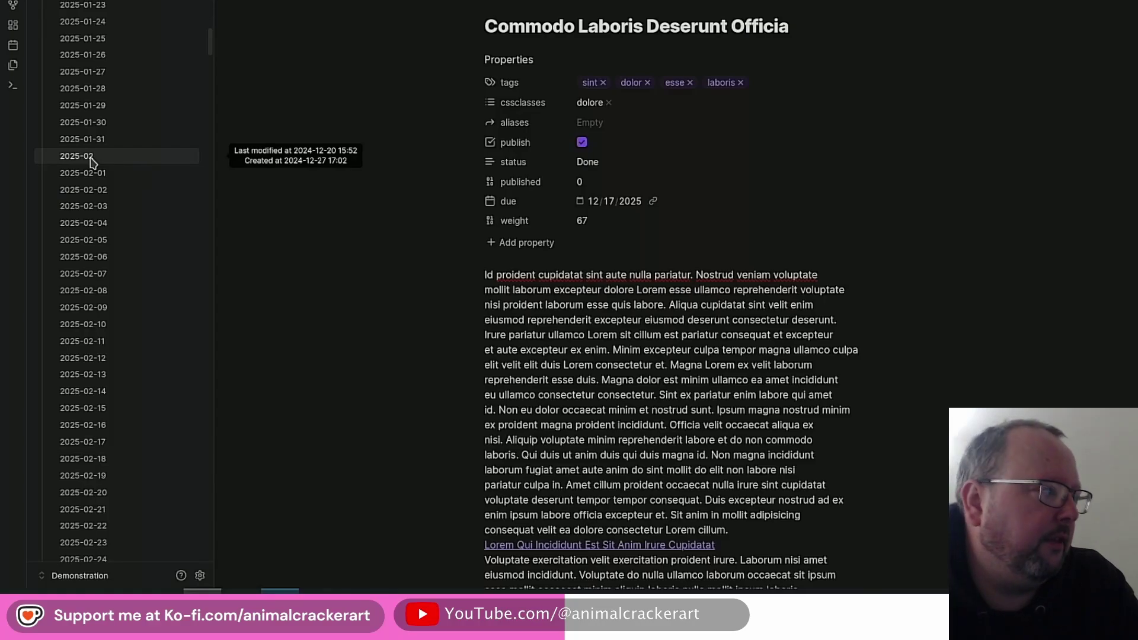
pyautogui.moveTo(211, 48); pyautogui.dragTo(213, 65)
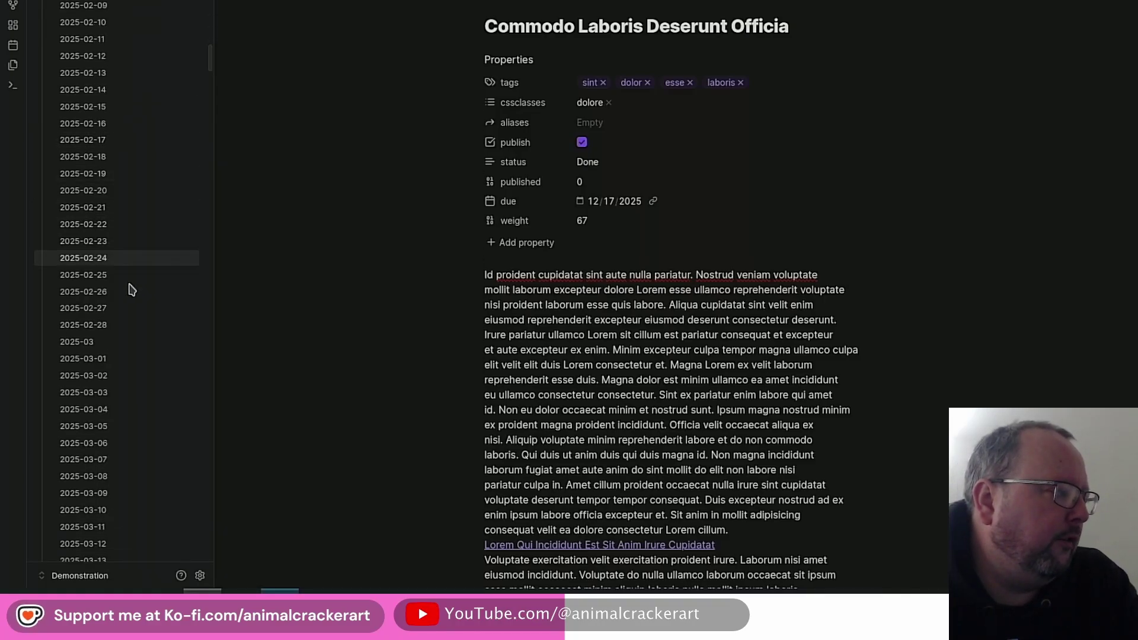
pyautogui.click(112, 342)
# Open the 2025 yearly note and examine its month links and the quarter sections with their embedded monthly tasks
pyautogui.scroll(4, 109, 267)
pyautogui.scroll(10, 134, 230)
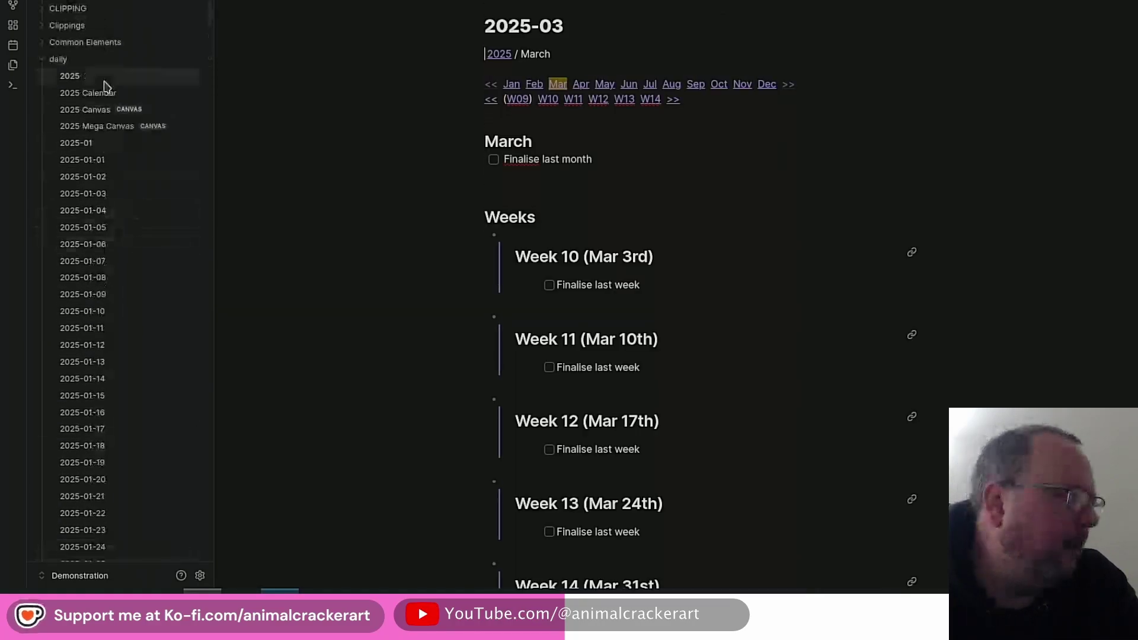
pyautogui.click(71, 76)
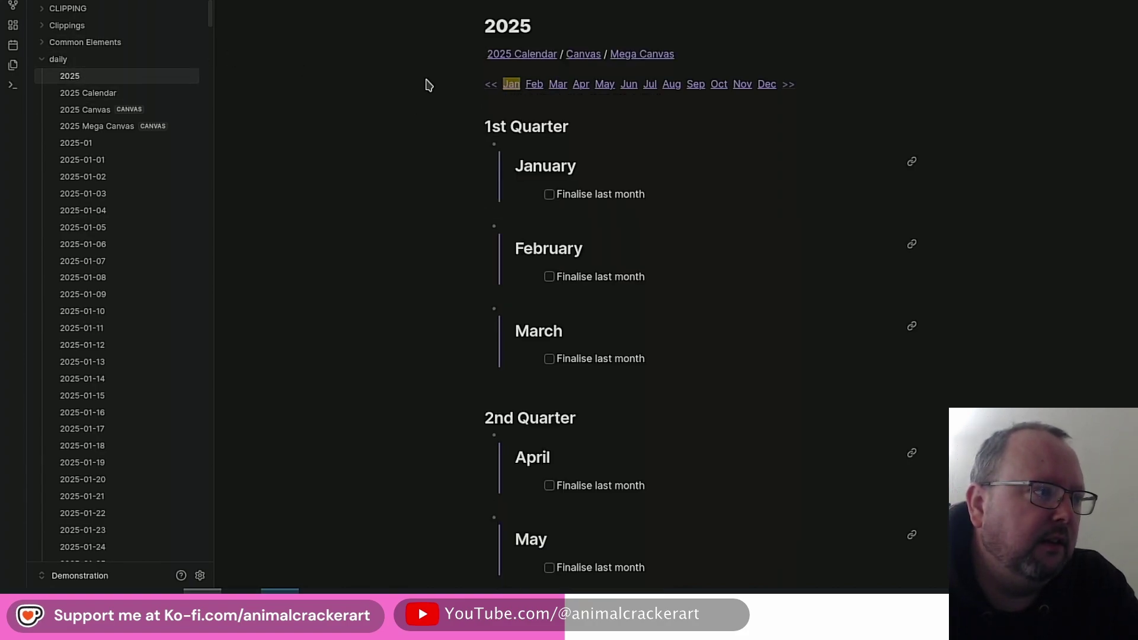
pyautogui.scroll(-12, 963, 129)
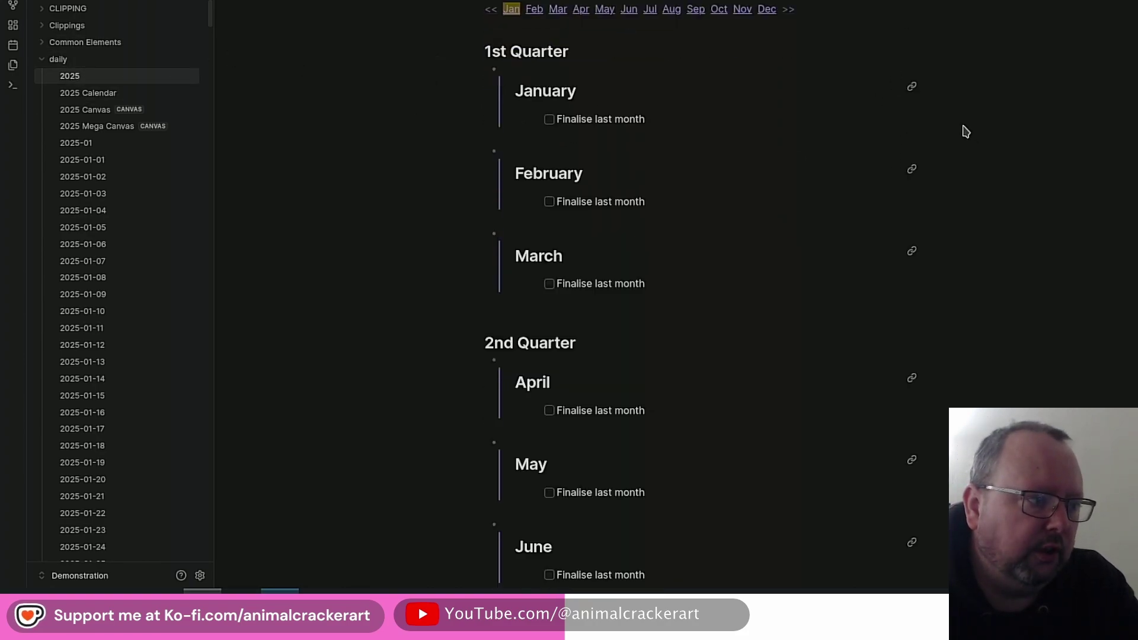
pyautogui.scroll(5, 986, 101)
pyautogui.scroll(8, 948, 178)
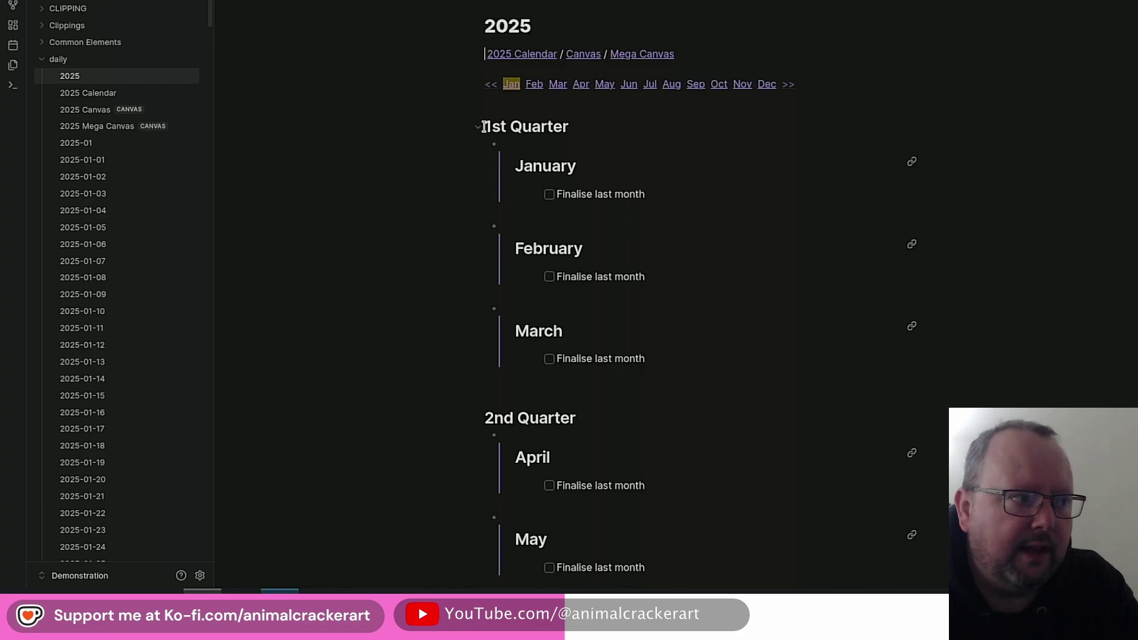
pyautogui.scroll(-6, 474, 237)
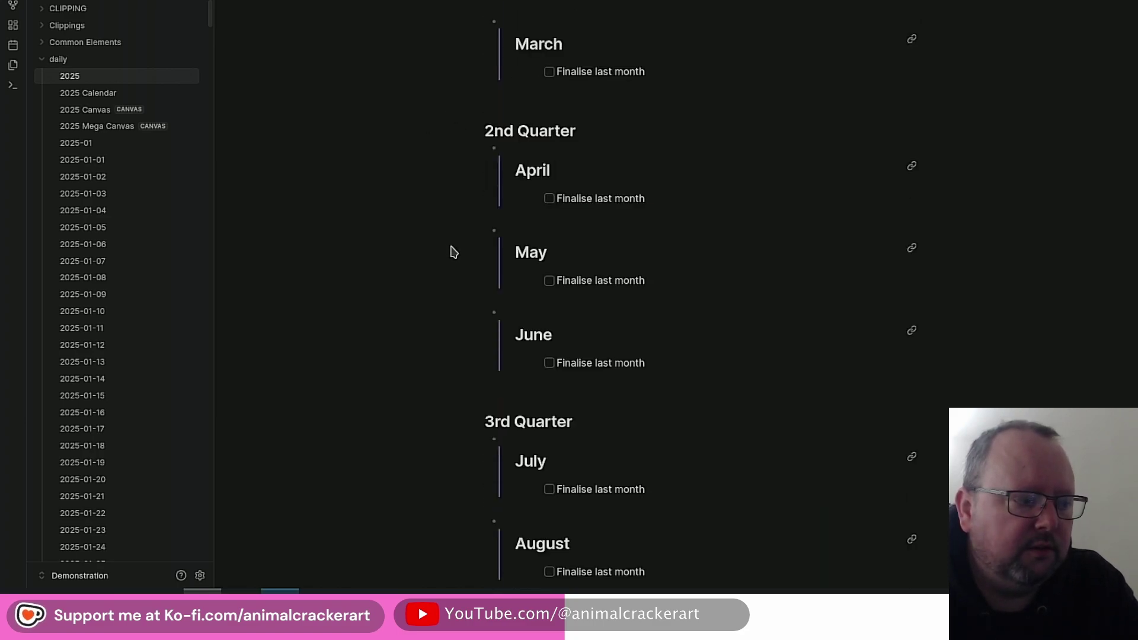
pyautogui.scroll(-3, 447, 226)
pyautogui.scroll(8, 447, 225)
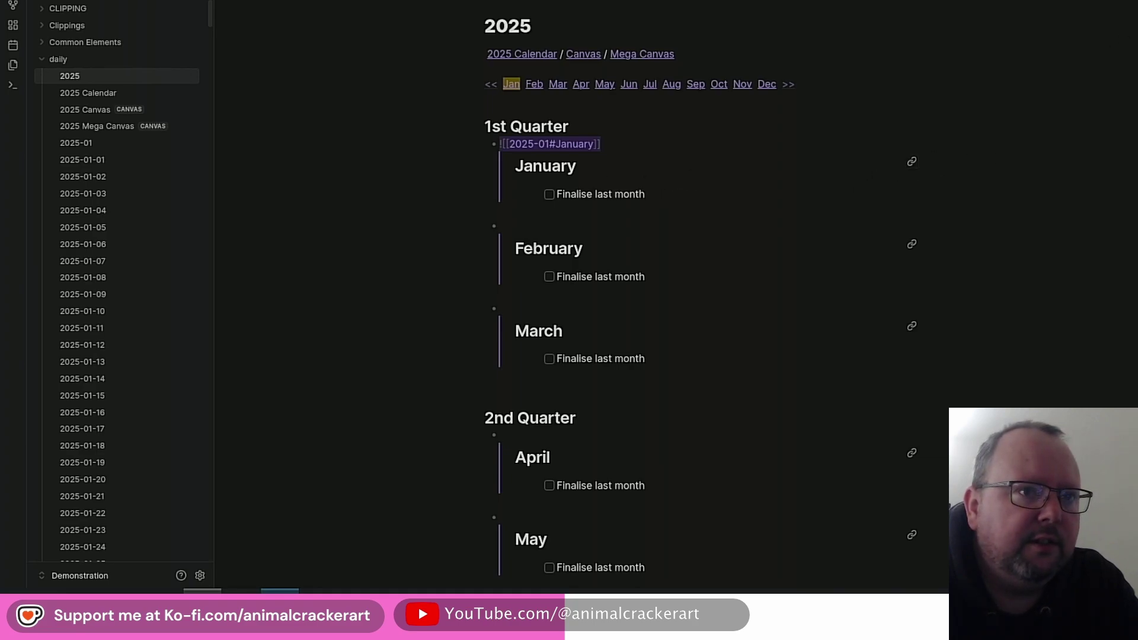
# Show the 2025 note in reading view and follow the January embed's link to its monthly note
pyautogui.hotkey('ctrl', 'e')
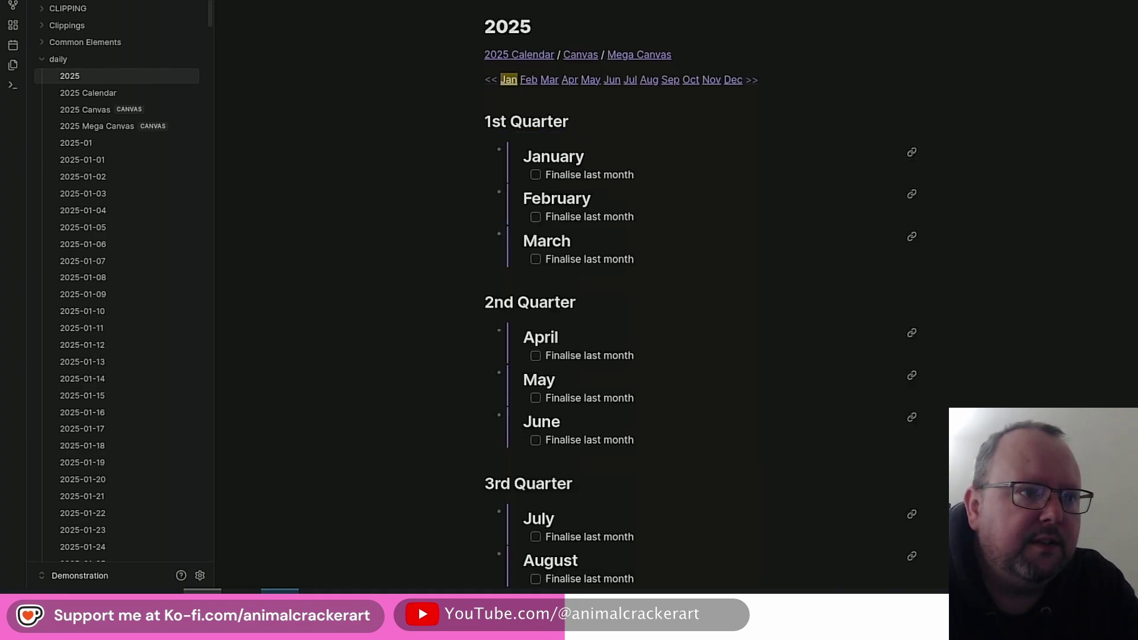
pyautogui.click(912, 155)
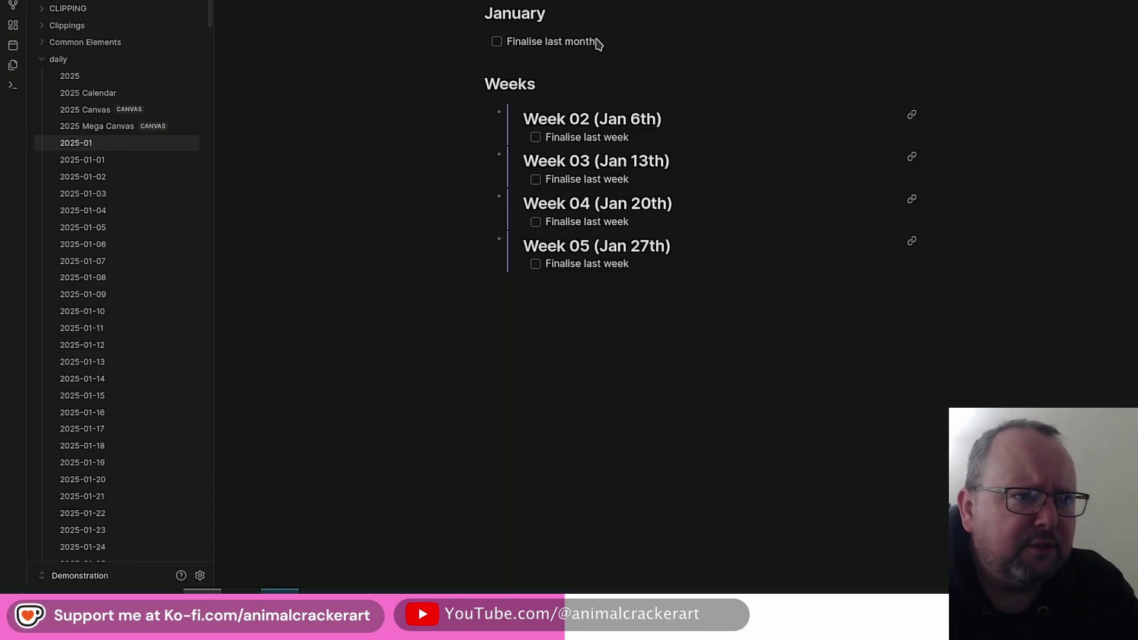
# Return to editing view and add the January tasks "Go to gym", "Rent some video tapes" and "Buy a stock or something"
pyautogui.hotkey('ctrl', 'e')
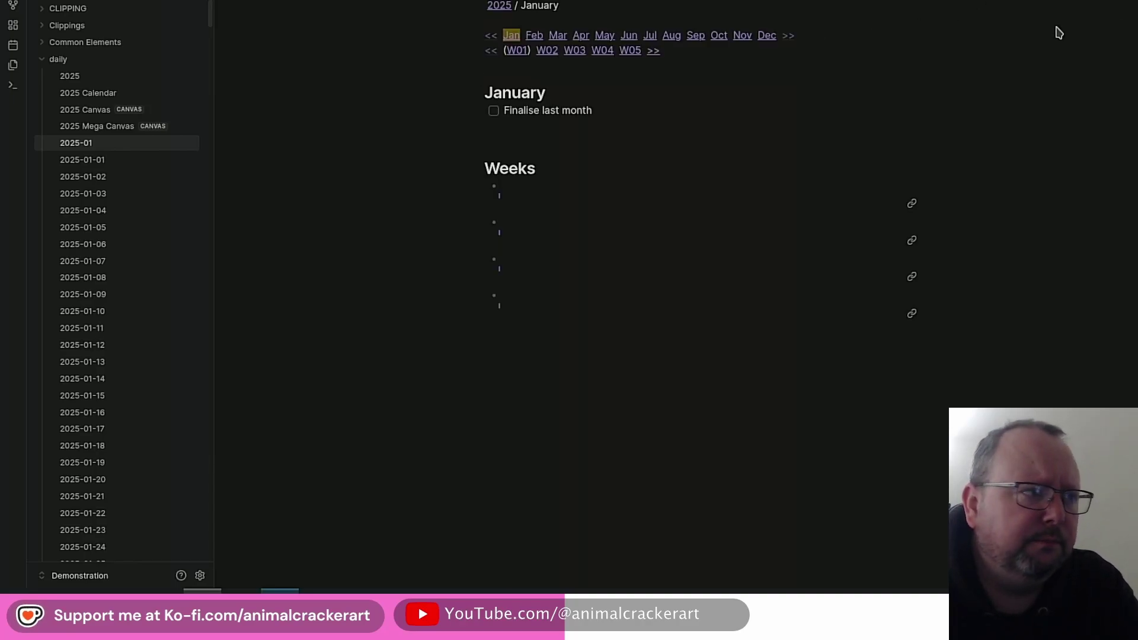
pyautogui.click(648, 110)
pyautogui.press('Return')
pyautogui.write('Go to g')
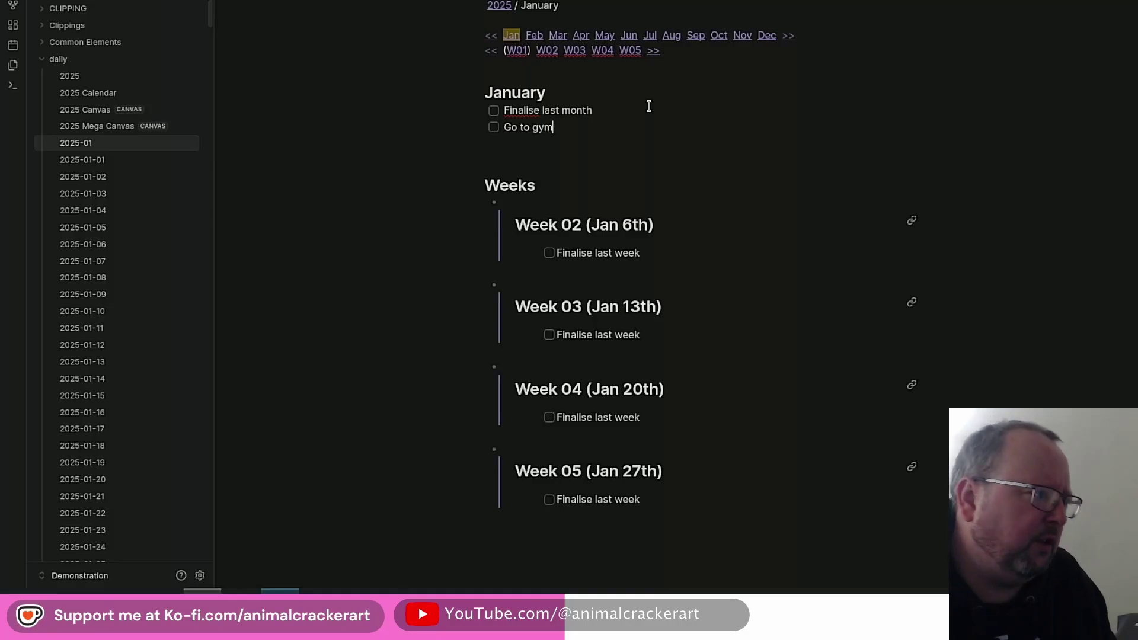
pyautogui.write('ym')
pyautogui.press('Return')
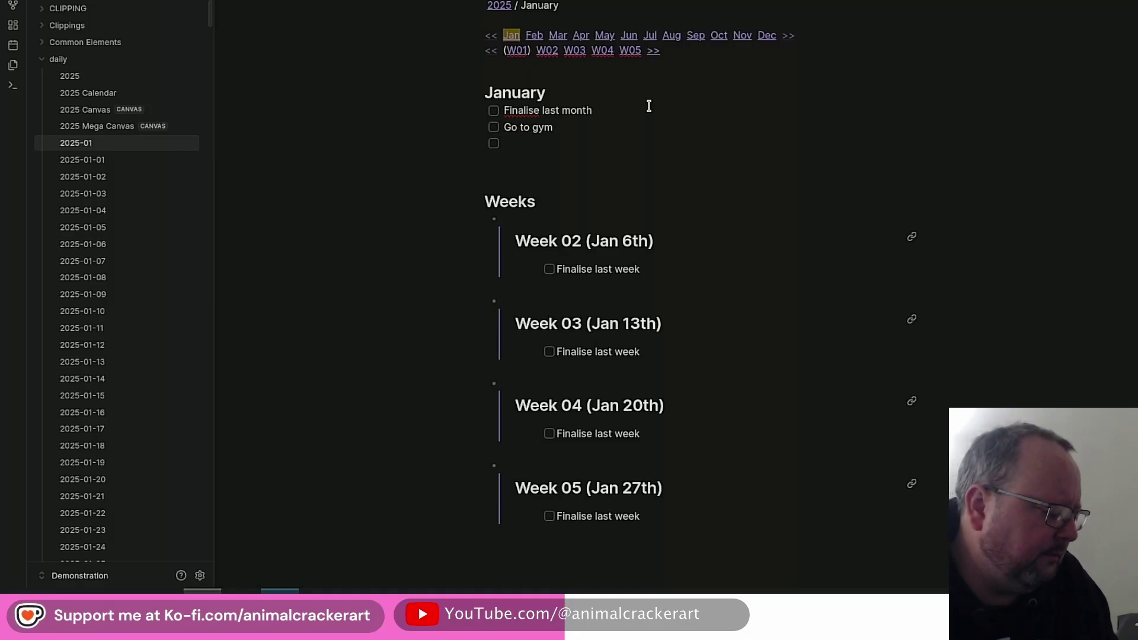
pyautogui.write('Rent some video tapes')
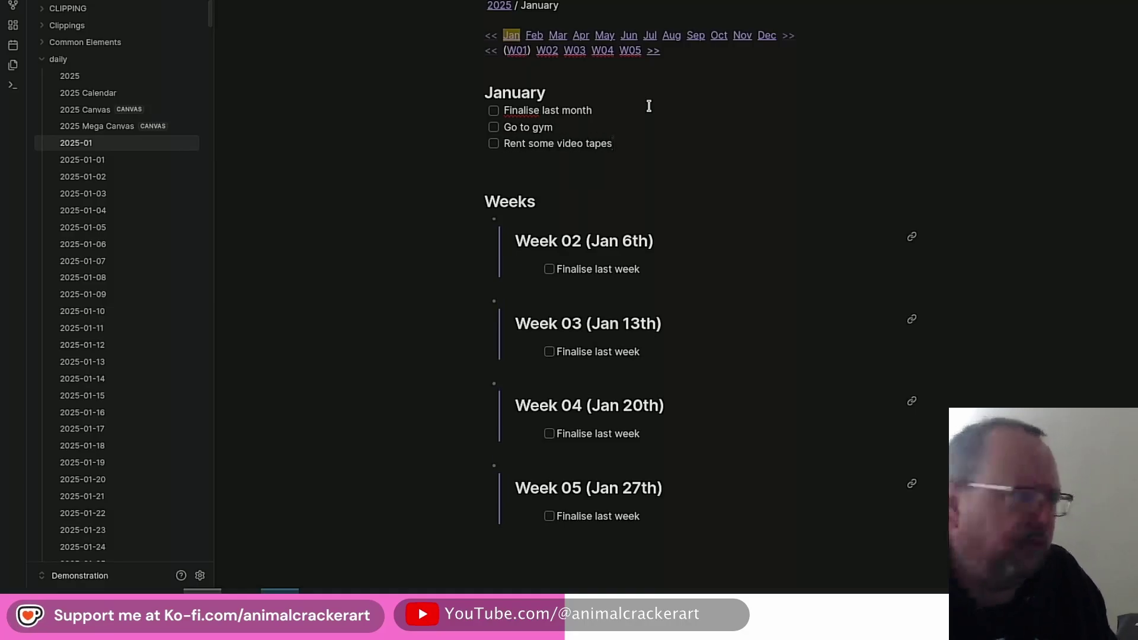
pyautogui.press('Return')
pyautogui.write('Buy a stock or something')
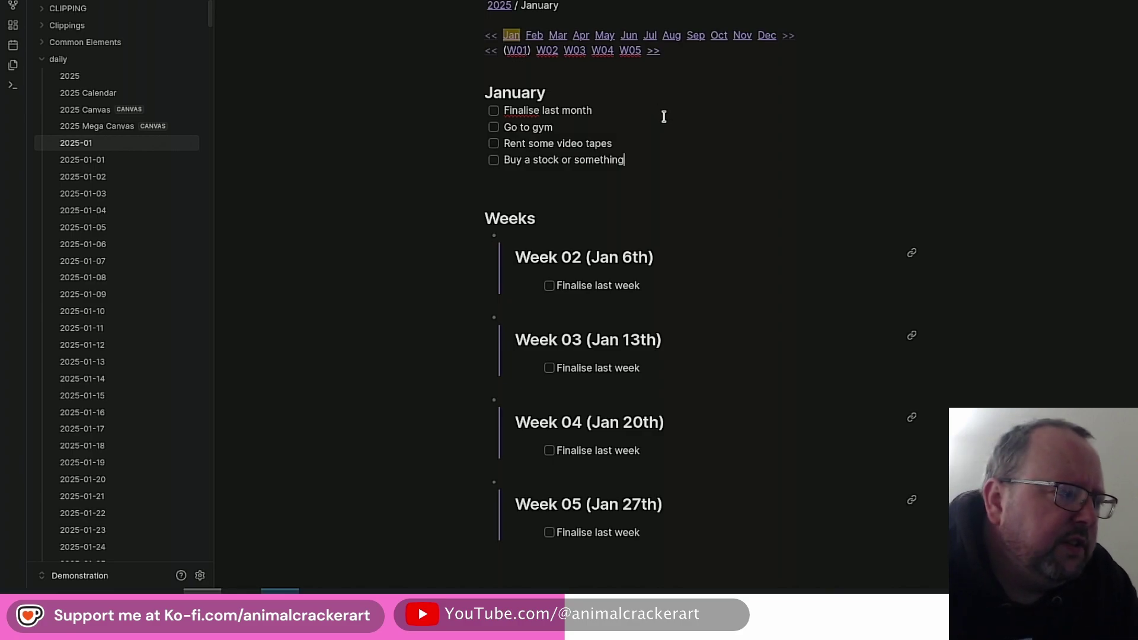
pyautogui.scroll(-3, 856, 157)
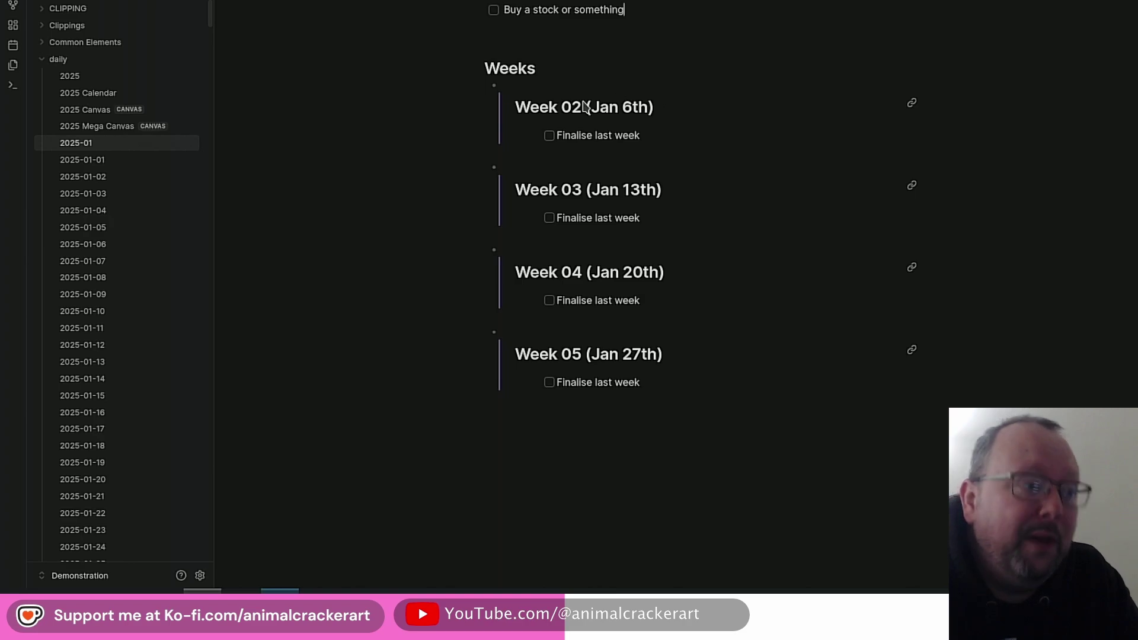
# Open the Week 02 note from the January note and examine its January tasks and the daily sections from Monday 6th to Sunday 12th
pyautogui.scroll(4, 770, 213)
pyautogui.click(912, 303)
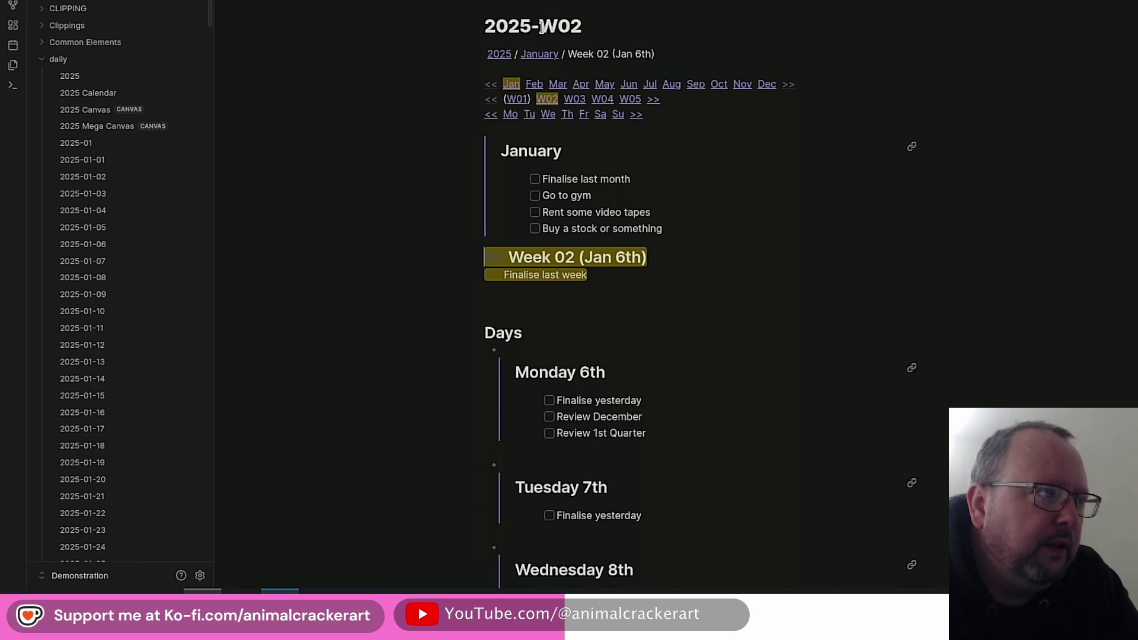
pyautogui.moveTo(538, 25); pyautogui.dragTo(580, 25)
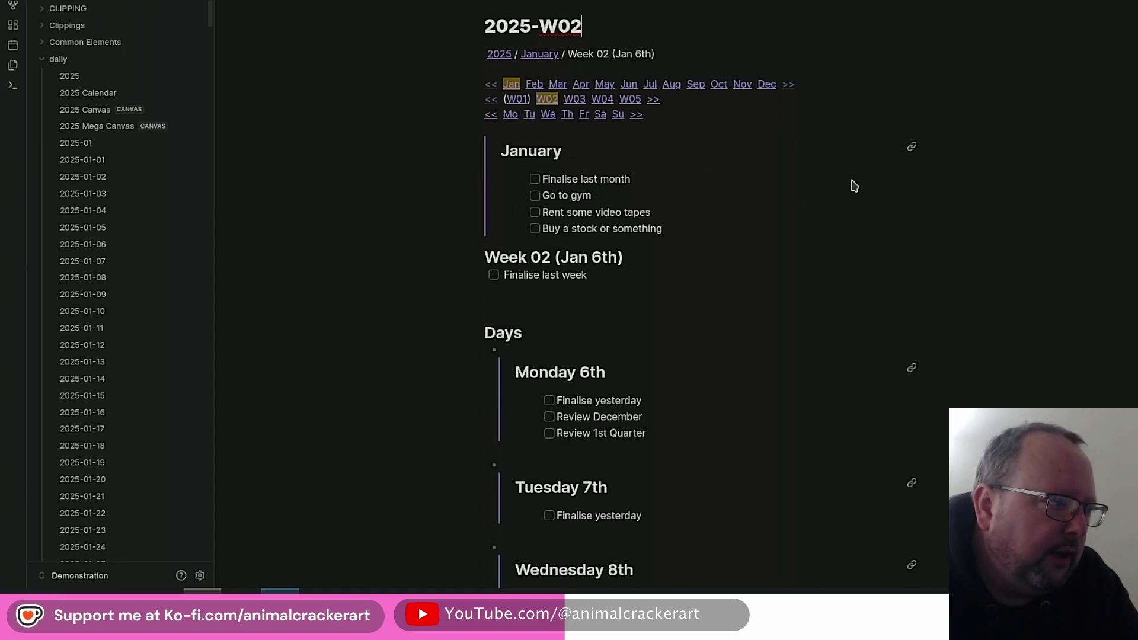
pyautogui.scroll(-4, 762, 165)
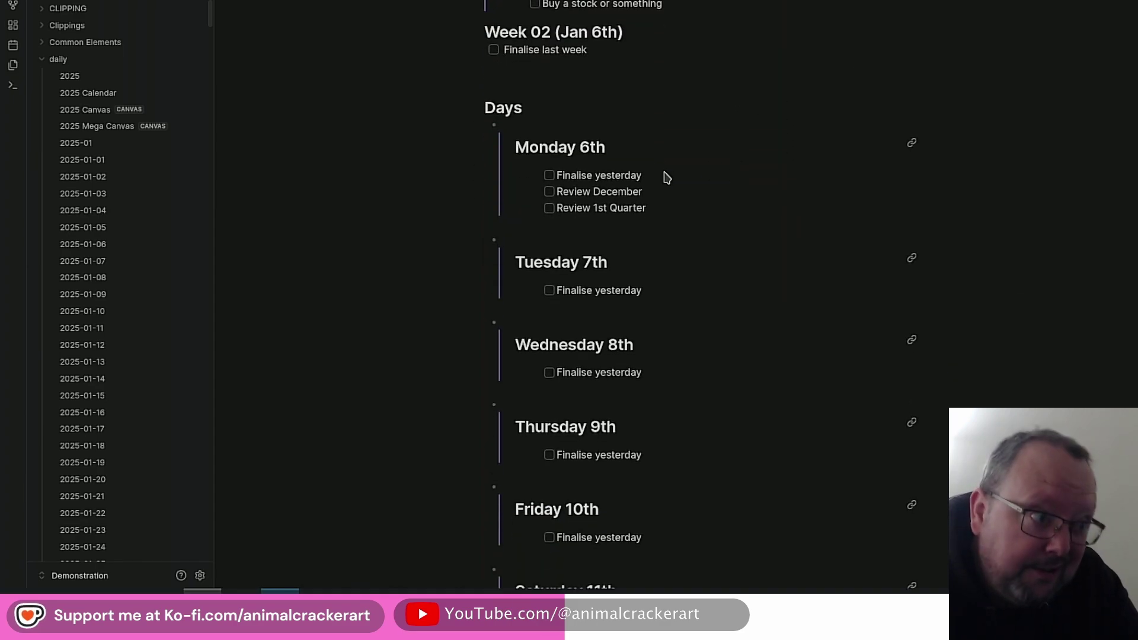
pyautogui.scroll(-3, 686, 186)
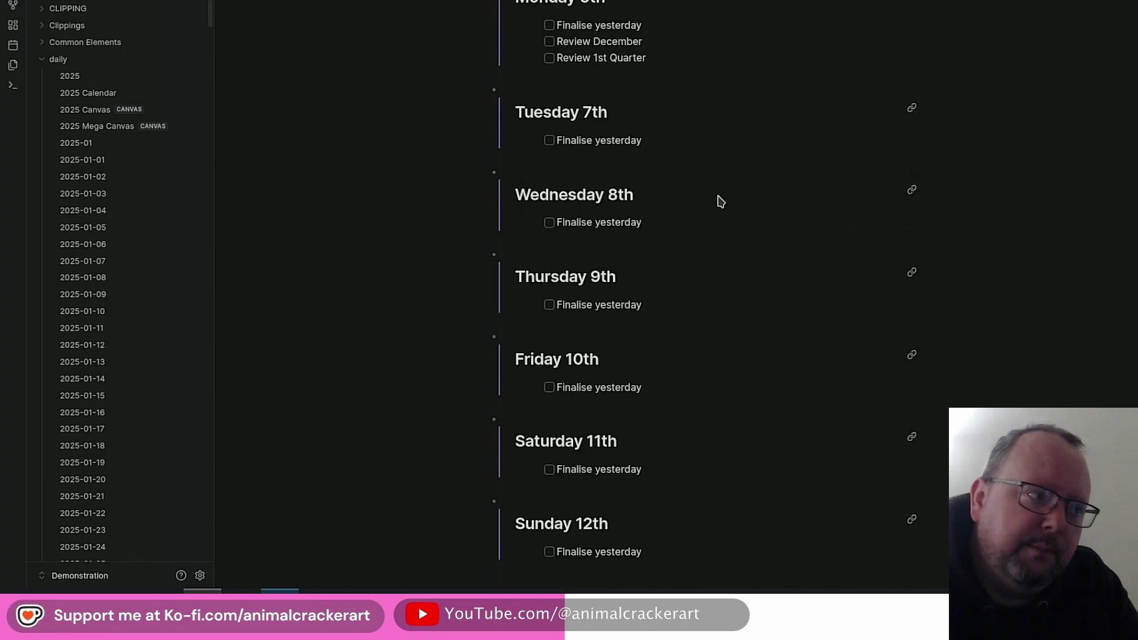
pyautogui.scroll(-4, 720, 201)
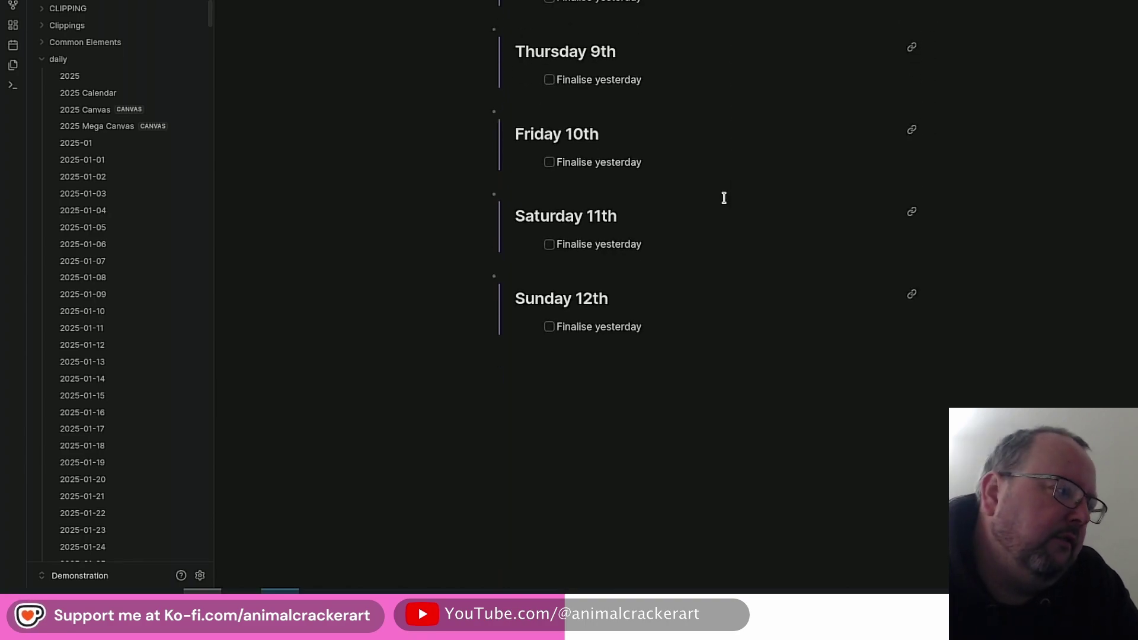
pyautogui.scroll(6, 735, 208)
pyautogui.scroll(2, 746, 217)
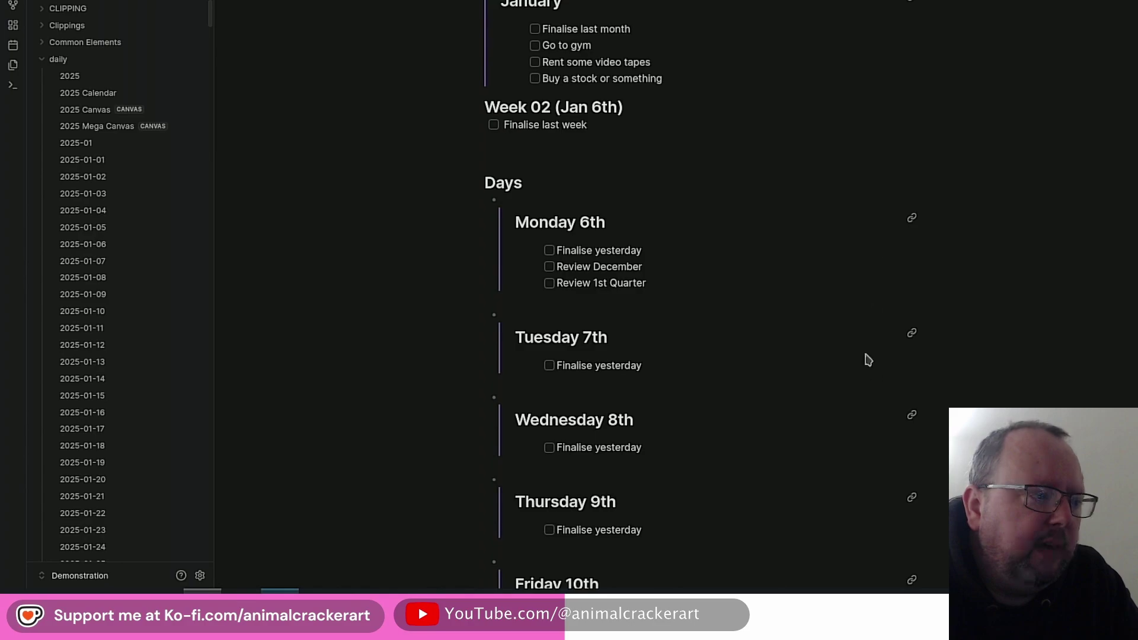
# Go through the Tuesday 7th note to the Friday 10th note and mark the January task "Rent some video tapes" as done
pyautogui.click(913, 336)
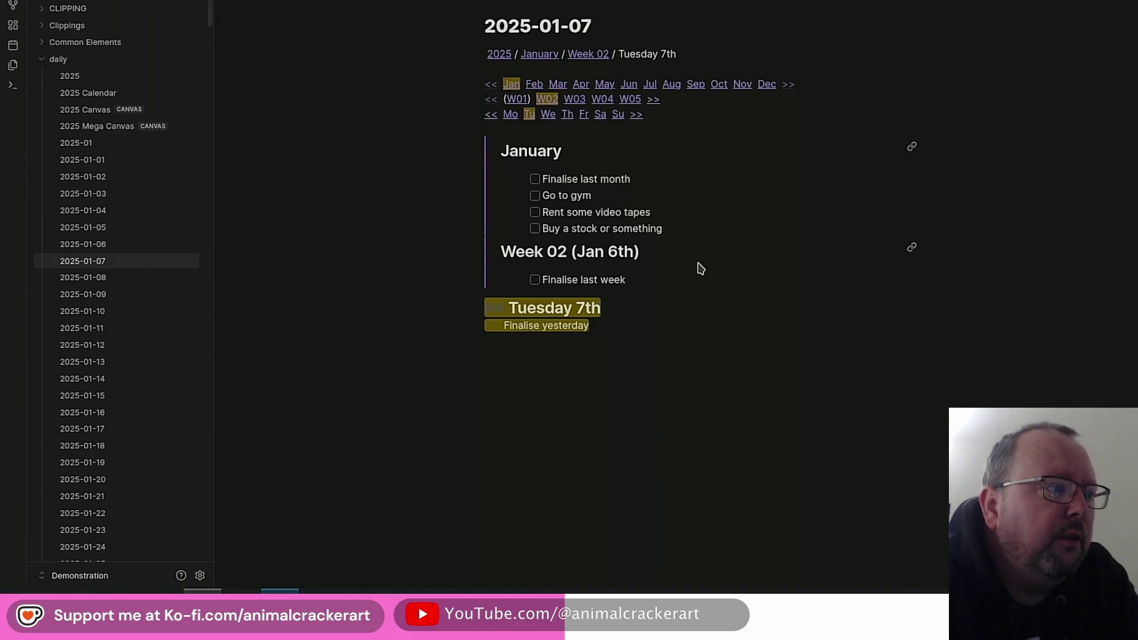
pyautogui.press('Up')
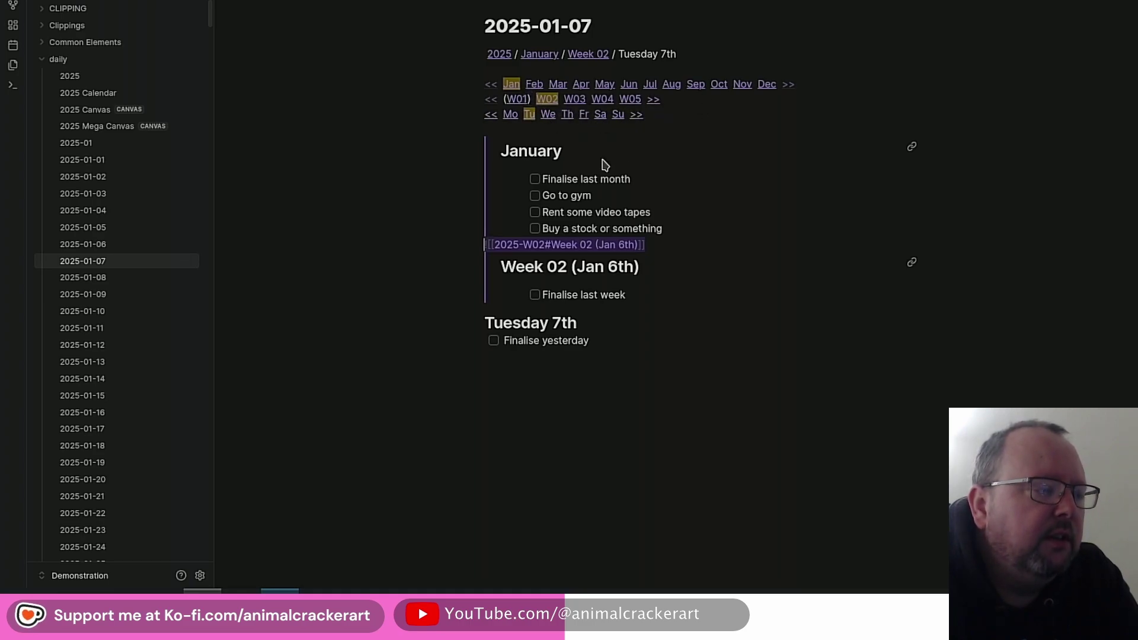
pyautogui.click(584, 114)
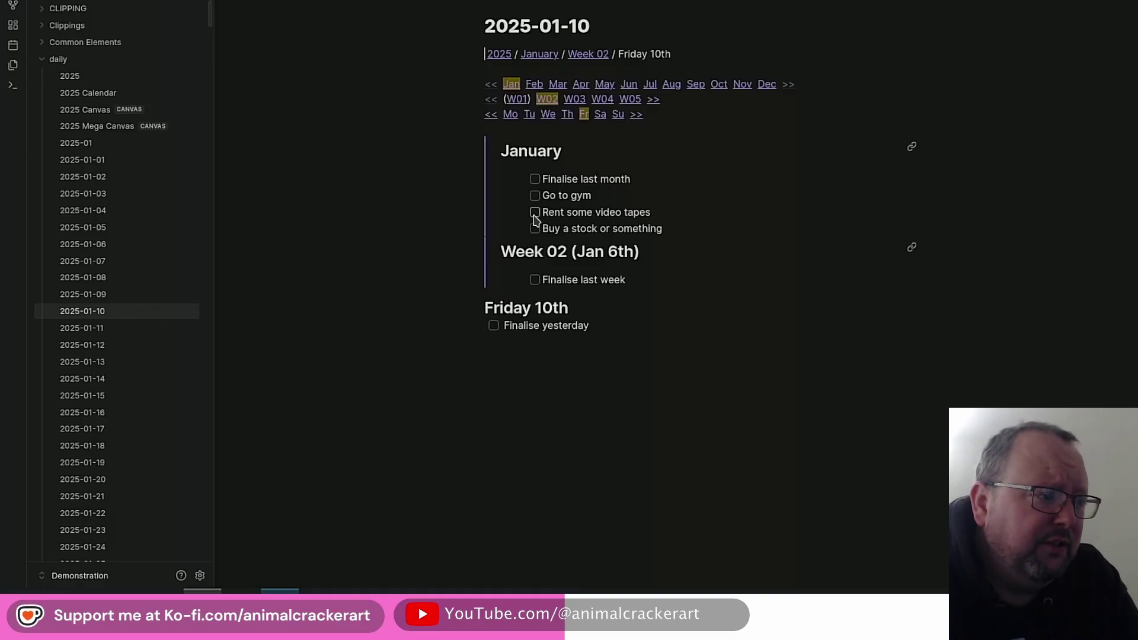
pyautogui.click(534, 213)
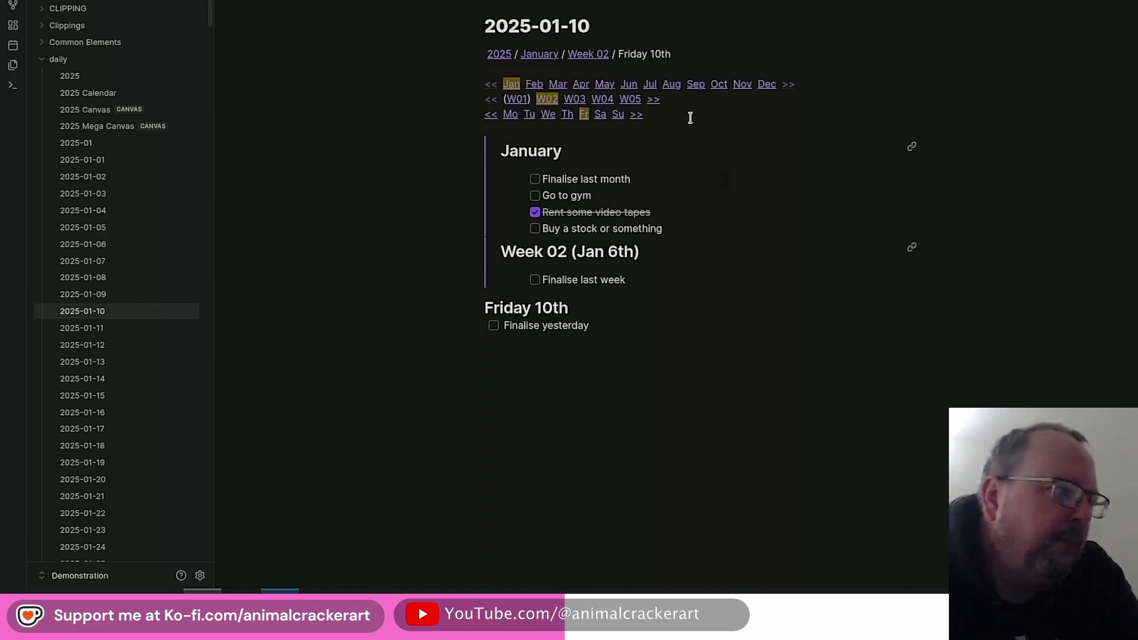
# Follow the month link to the August note and look over its embedded weeks
pyautogui.click(673, 86)
pyautogui.scroll(-4, 751, 166)
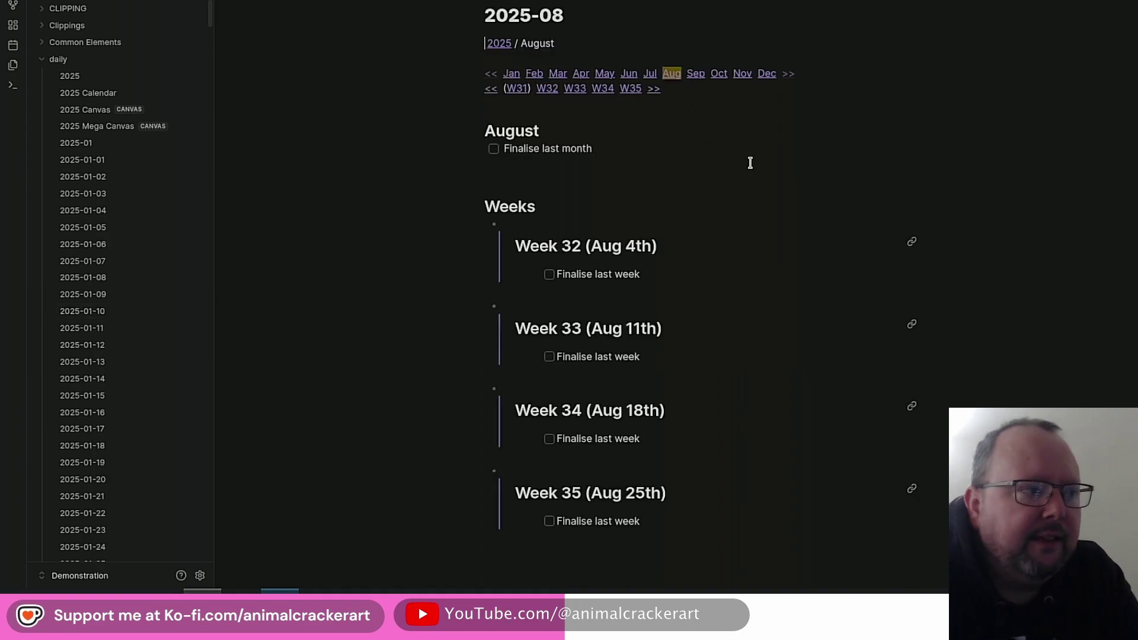
pyautogui.scroll(5, 751, 171)
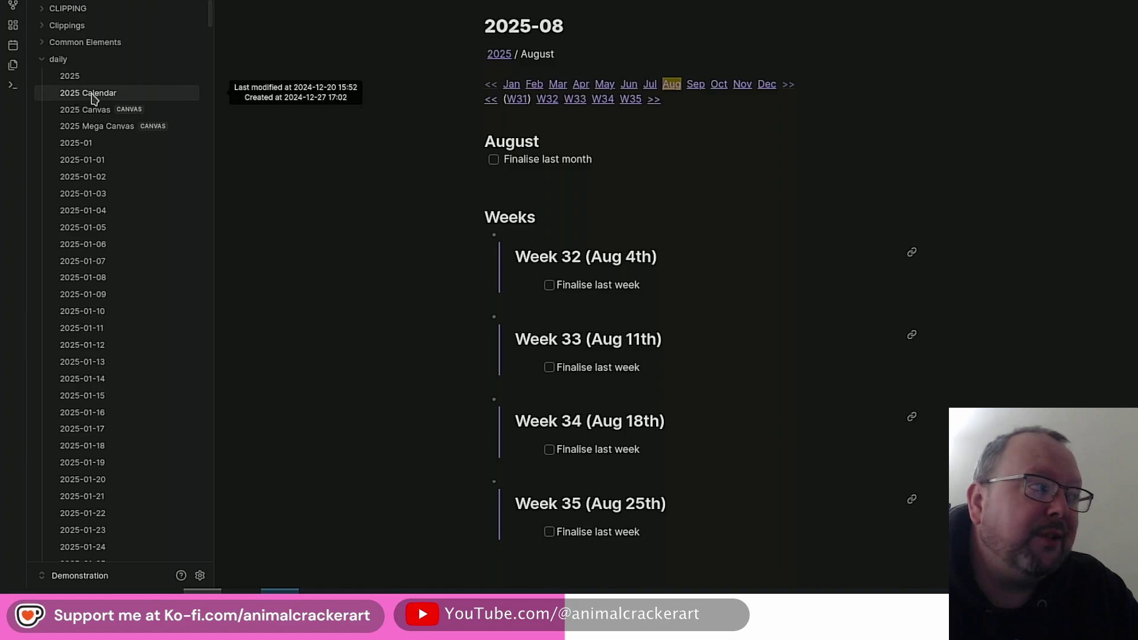
# Open the 2025 Calendar note and look through its linked monthly tables
pyautogui.click(73, 97)
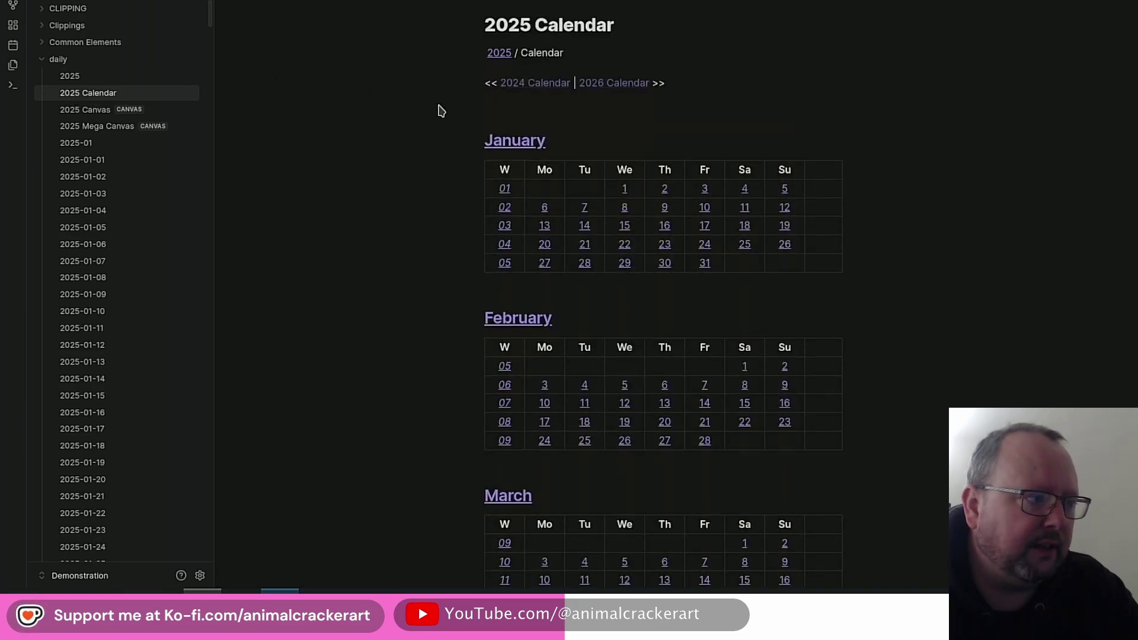
pyautogui.scroll(-6, 437, 109)
pyautogui.scroll(-10, 440, 111)
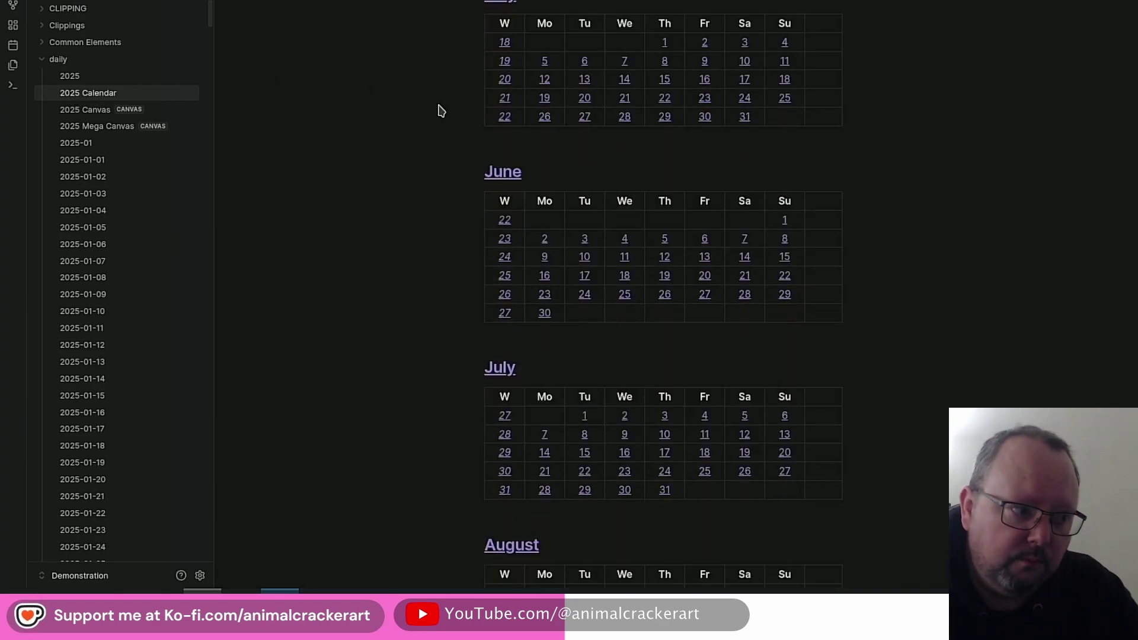
pyautogui.scroll(5, 440, 111)
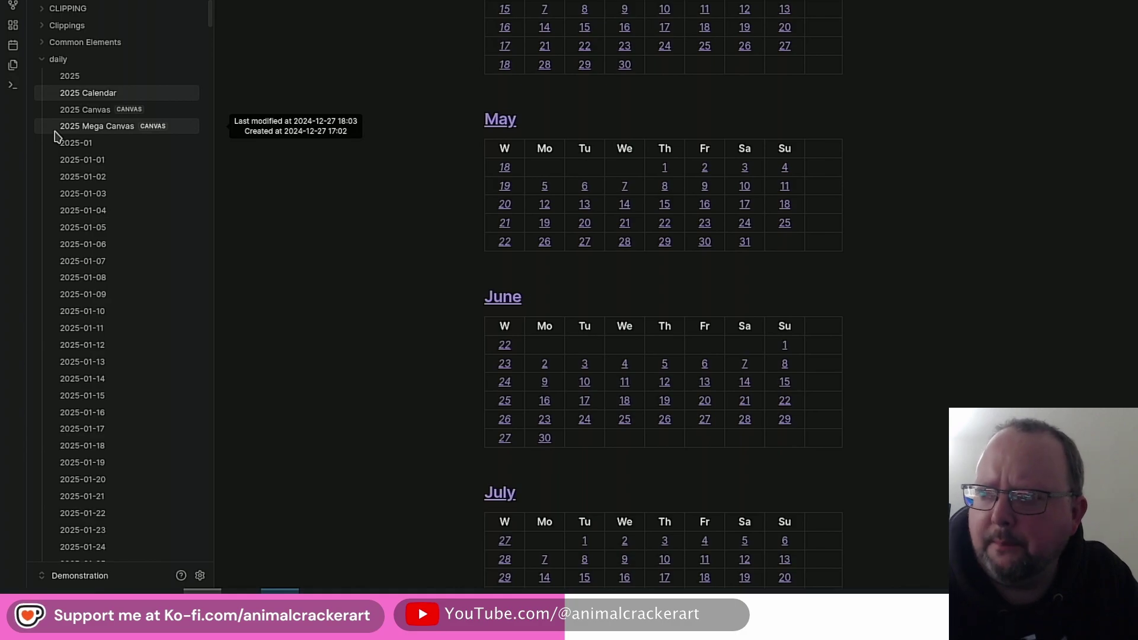
# Open the 2025 Canvas and hide the file sidebar to give the canvas more room
pyautogui.click(66, 110)
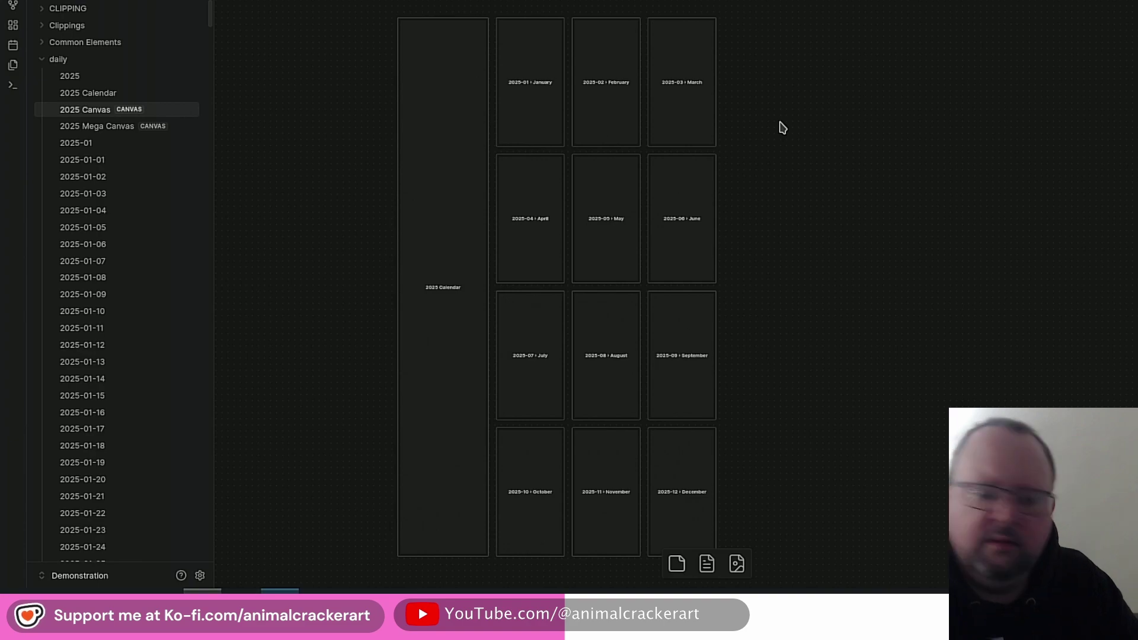
pyautogui.moveTo(782, 127); pyautogui.dragTo(710, 107)
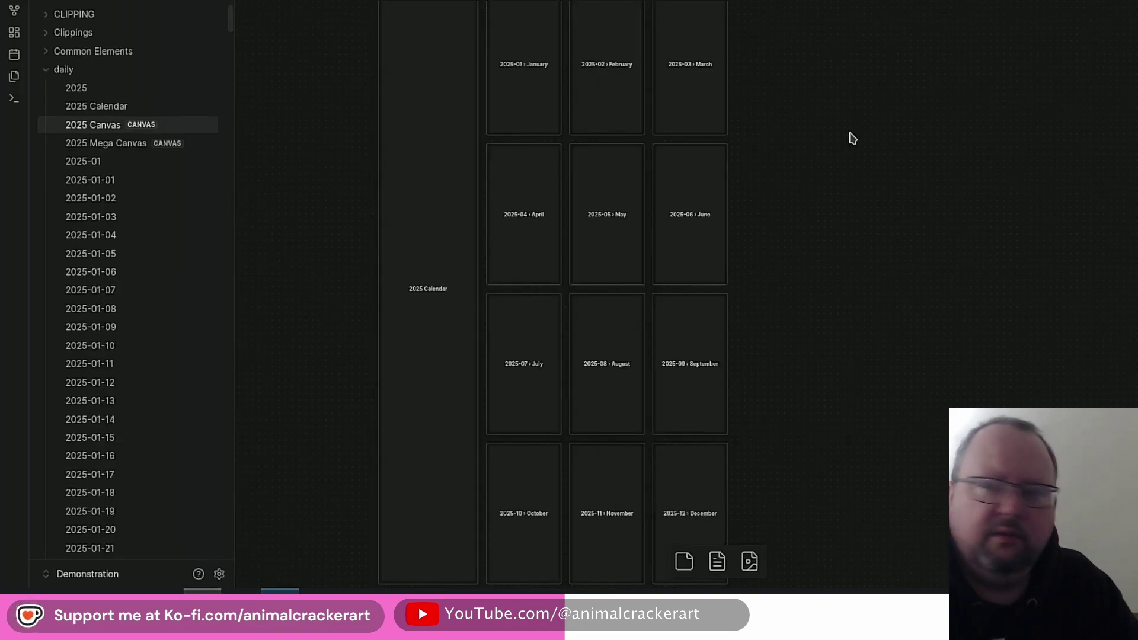
pyautogui.hotkey('ctrl', '\\')
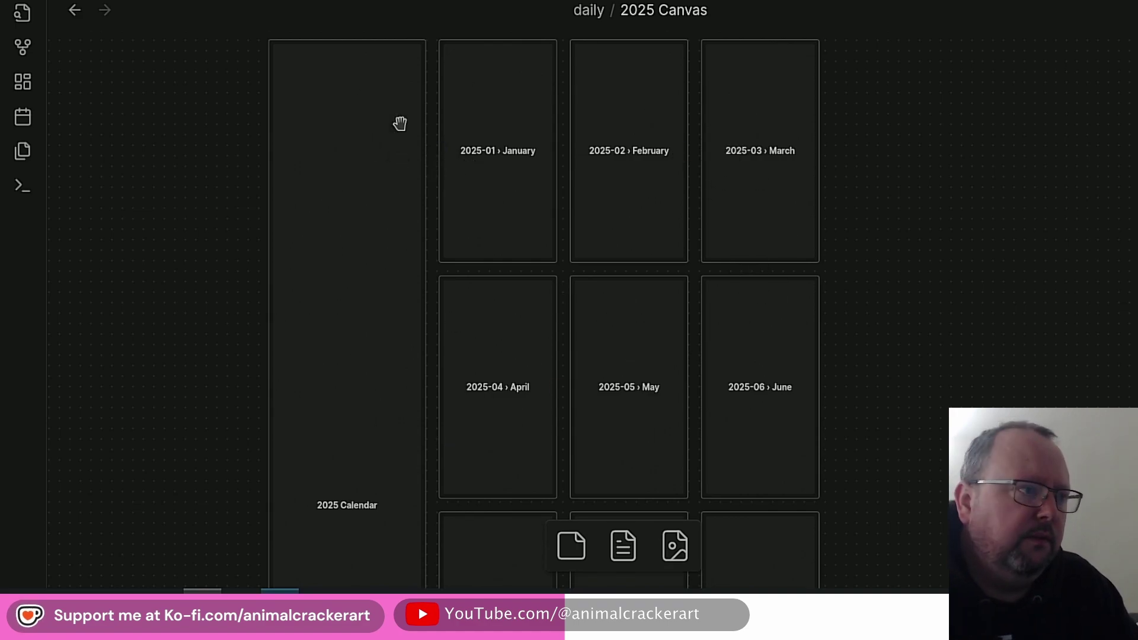
# Zoom in on the canvas until the cards are readable and examine the embedded 2025 Calendar and the monthly task cards
pyautogui.scroll(-5, 383, 134)
pyautogui.scroll(5, 1048, 239)
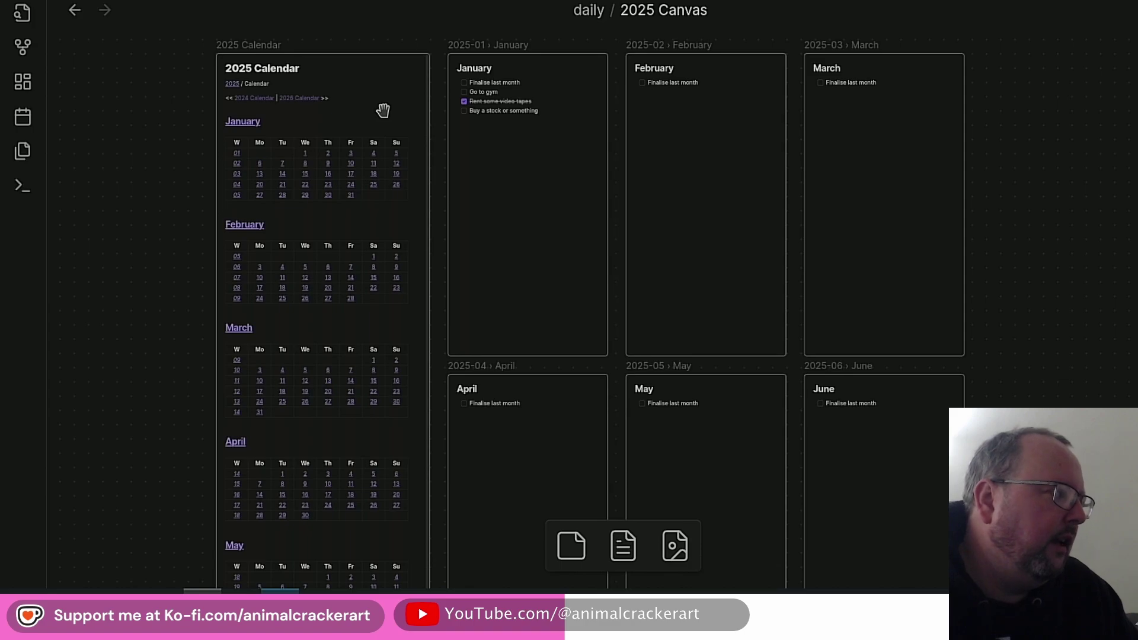
pyautogui.scroll(-5, 382, 110)
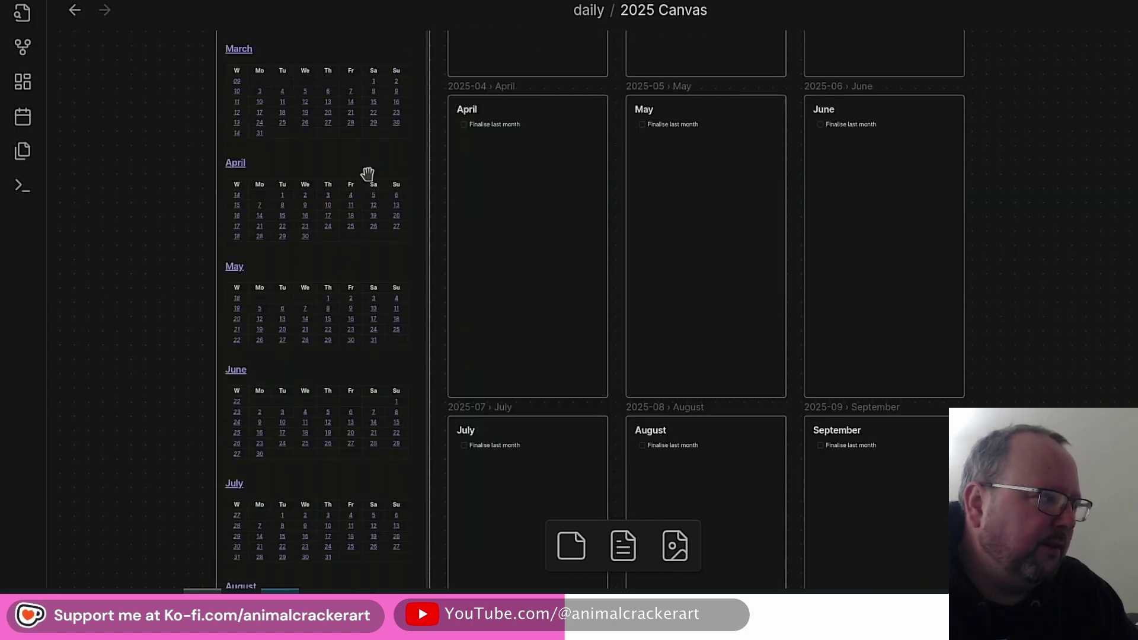
pyautogui.scroll(4, 388, 252)
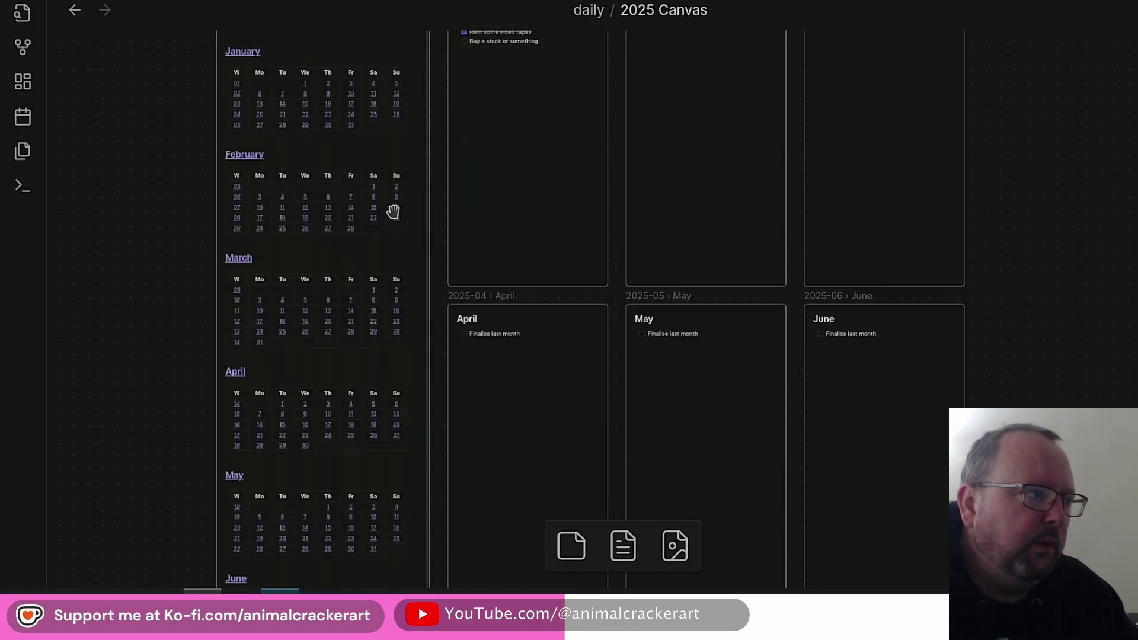
pyautogui.scroll(3, 393, 212)
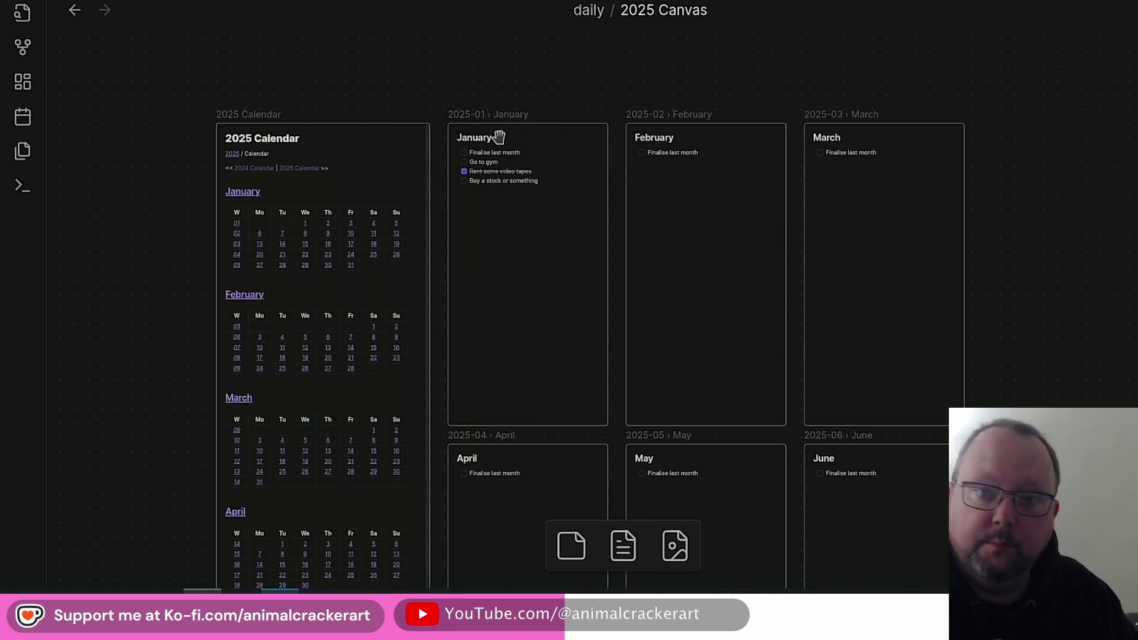
# Open the January note from its canvas card, review its tasks and weeks, and return to the 2025 Canvas
pyautogui.click(568, 309)
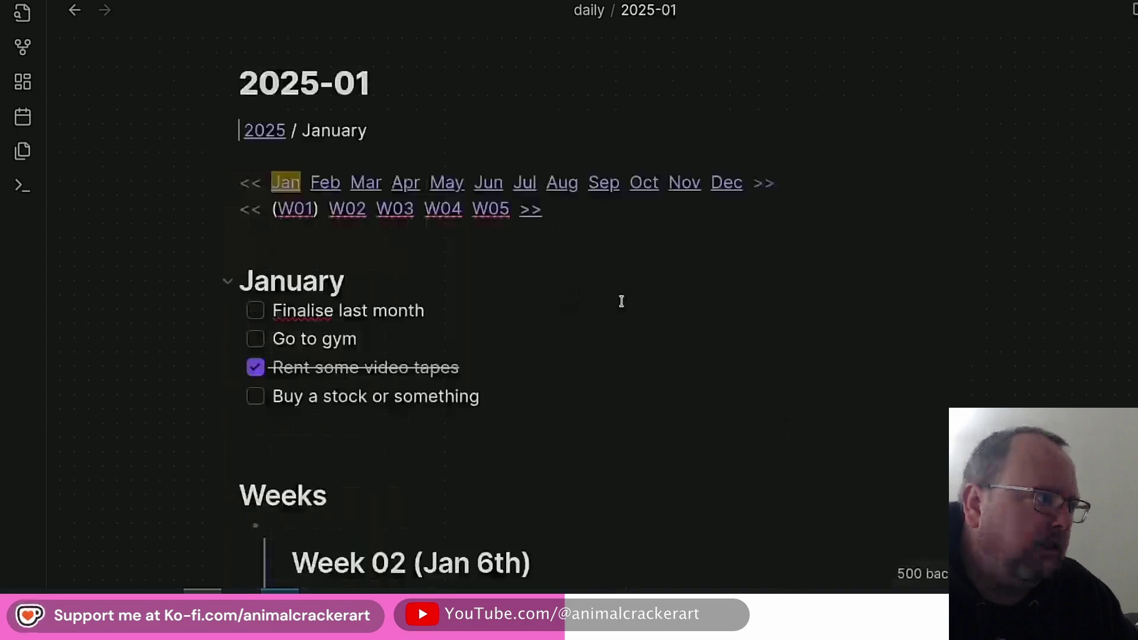
pyautogui.scroll(-5, 922, 190)
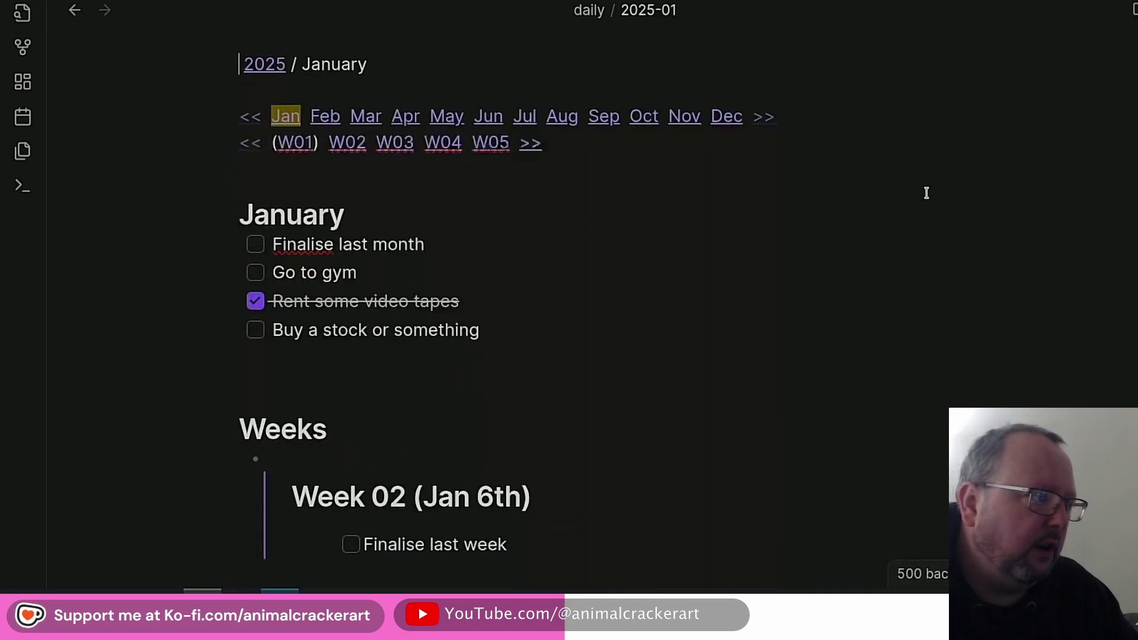
pyautogui.scroll(5, 384, 123)
pyautogui.scroll(-5, 709, 211)
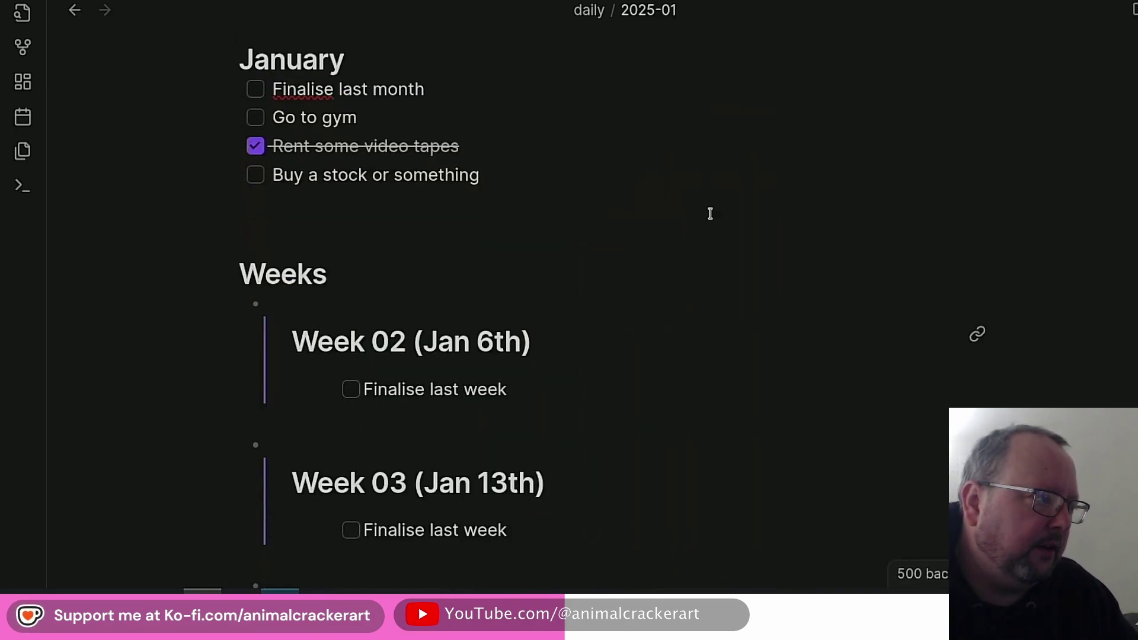
pyautogui.scroll(5, 605, 287)
pyautogui.click(74, 10)
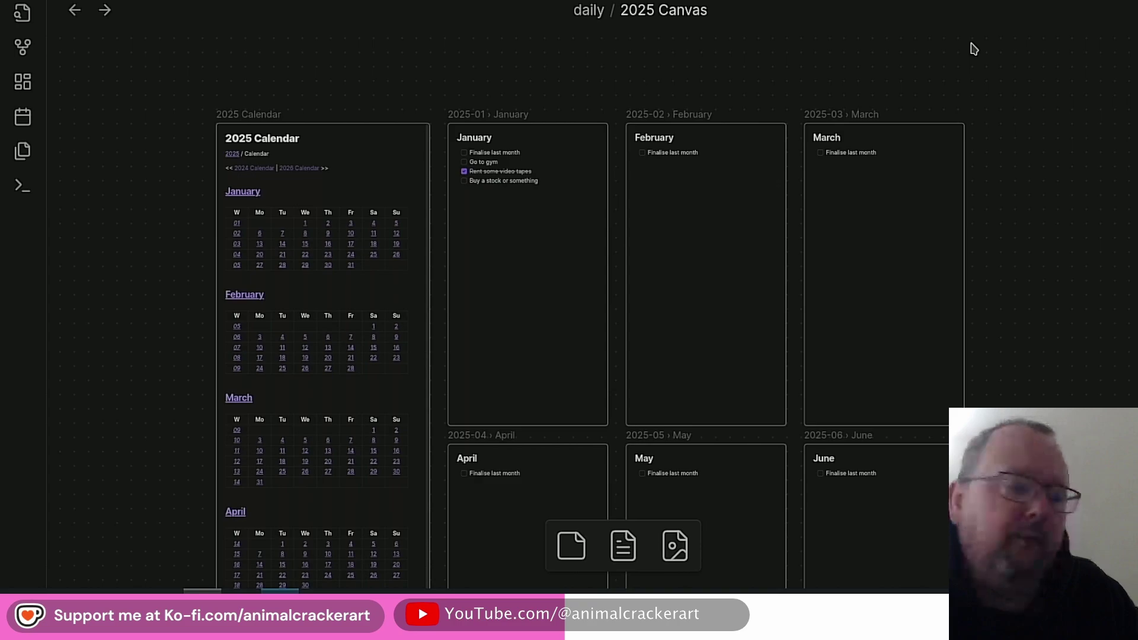
pyautogui.scroll(-3, 756, 111)
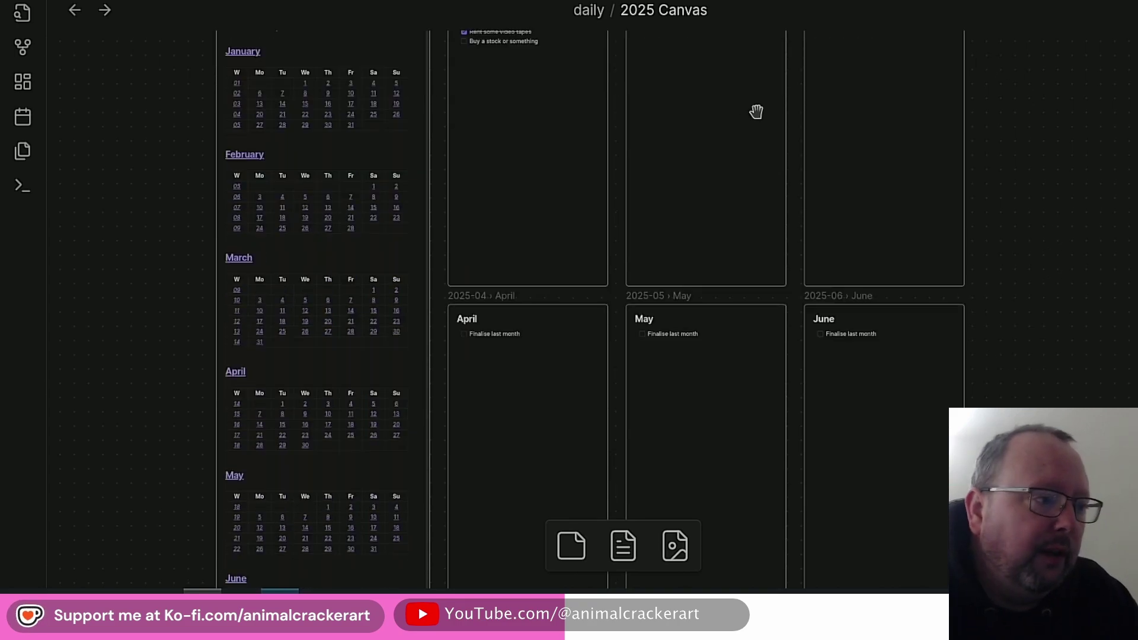
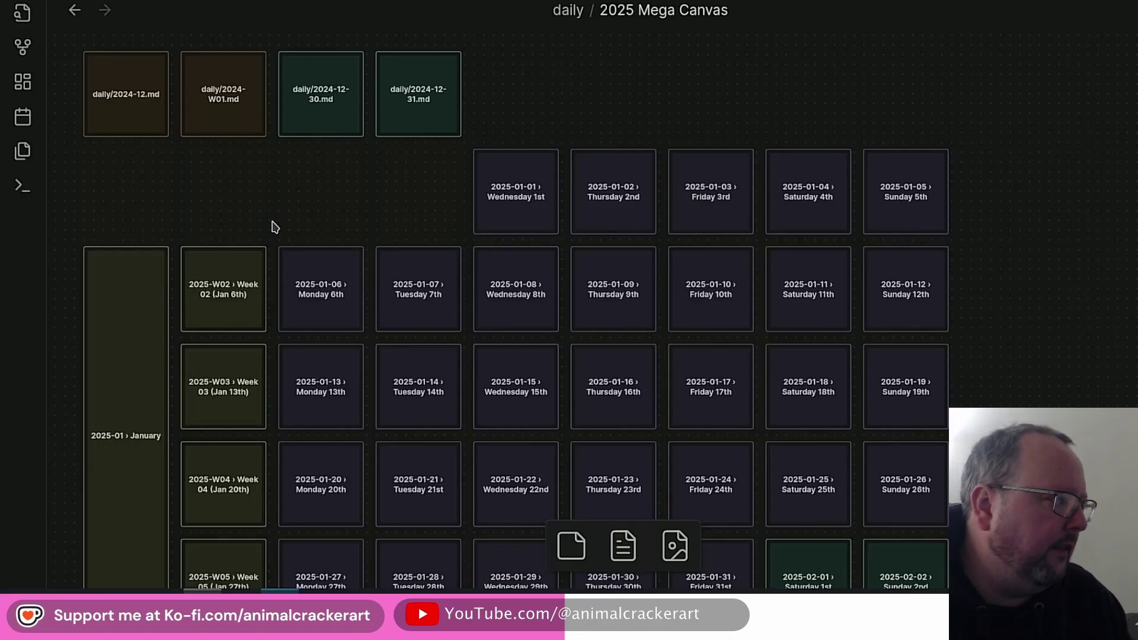
# Examine the month, week and day cards for January to March on the 2025 Mega Canvas
pyautogui.scroll(-3, 274, 227)
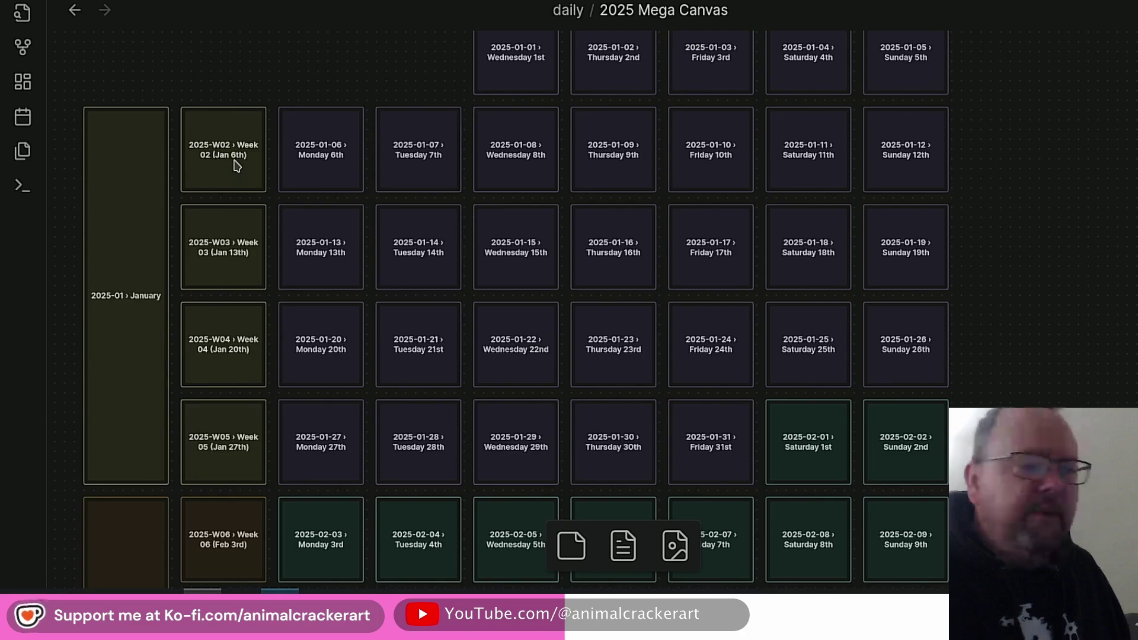
pyautogui.scroll(1, 460, 219)
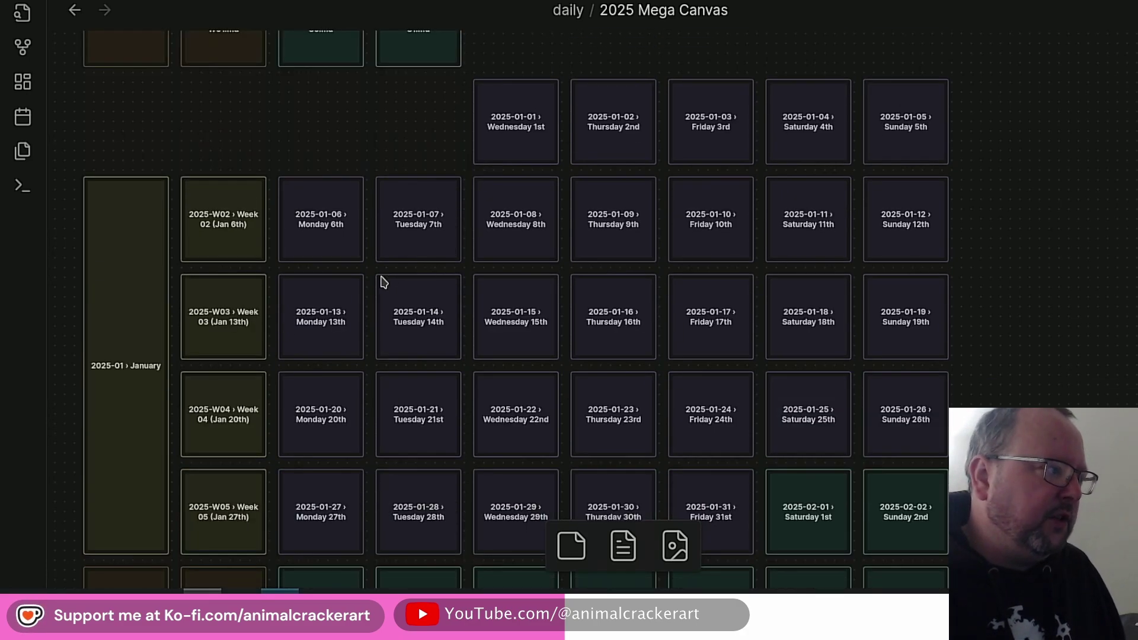
pyautogui.scroll(-4, 638, 395)
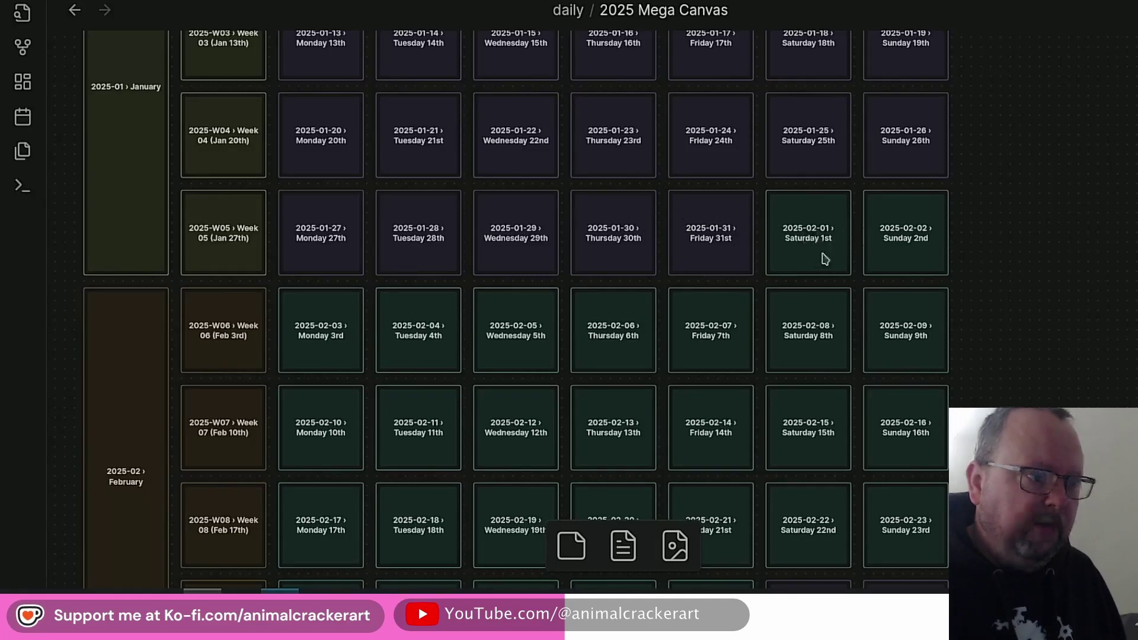
pyautogui.scroll(-4, 808, 251)
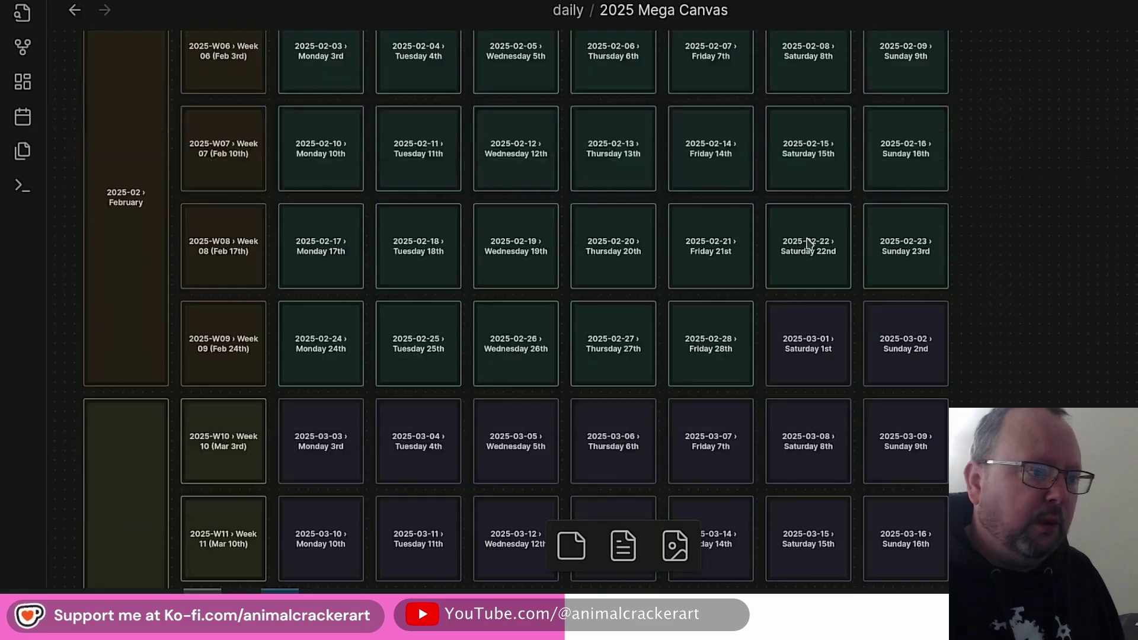
pyautogui.scroll(-1, 808, 243)
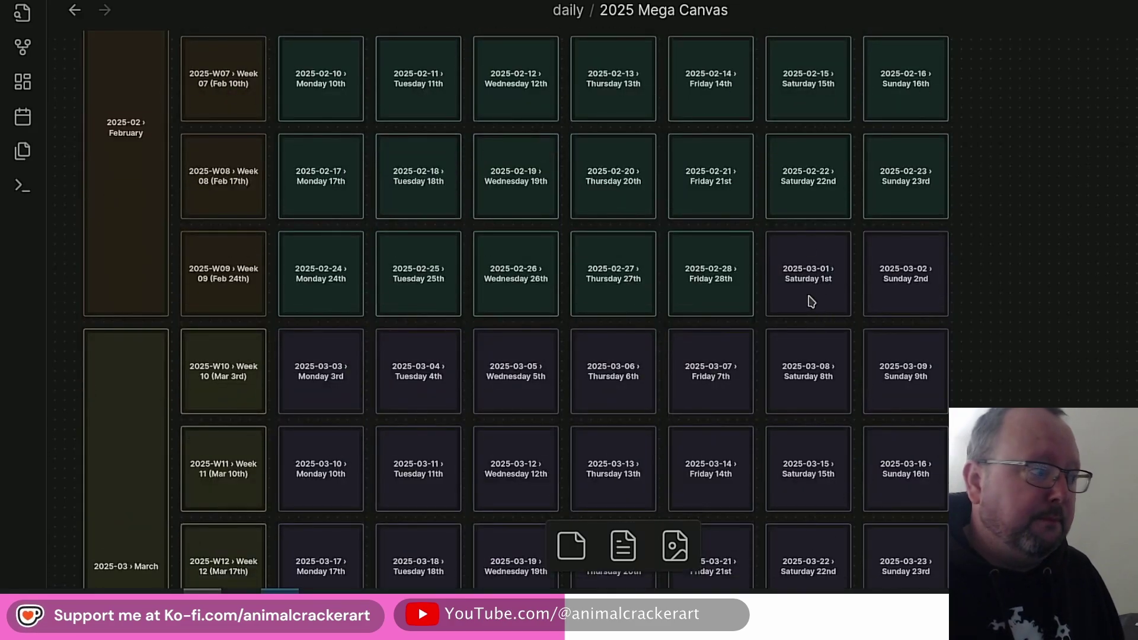
pyautogui.scroll(4, 809, 299)
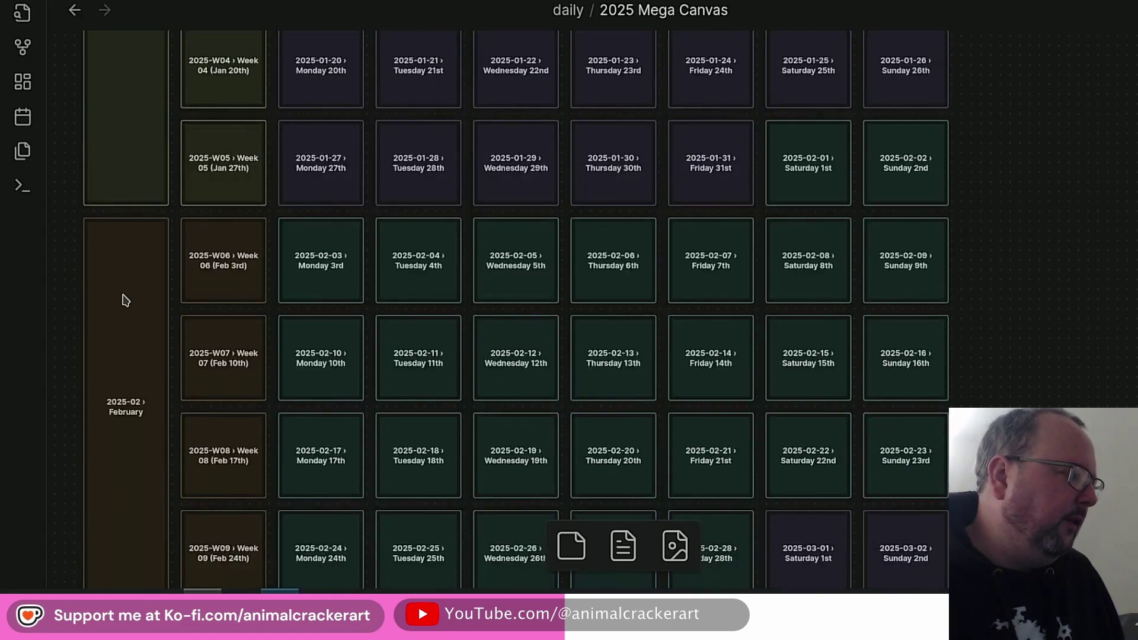
pyautogui.scroll(3, 230, 330)
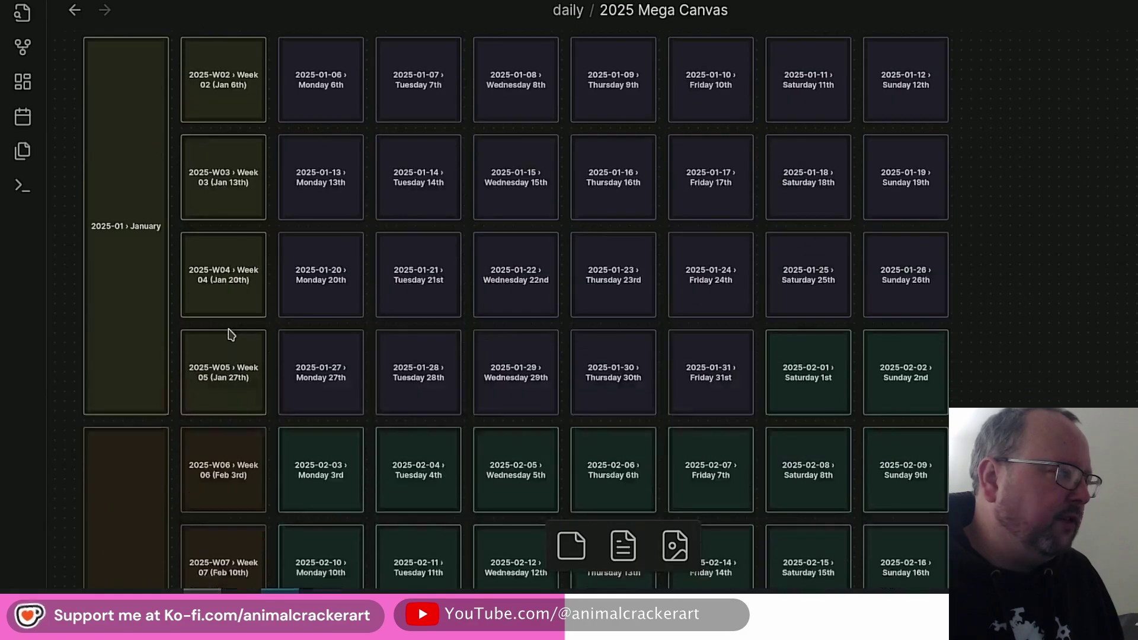
# Examine the month, week and day cards from January to July on the 2025 Mega Canvas, both close up and in overview
pyautogui.scroll(-9, 230, 330)
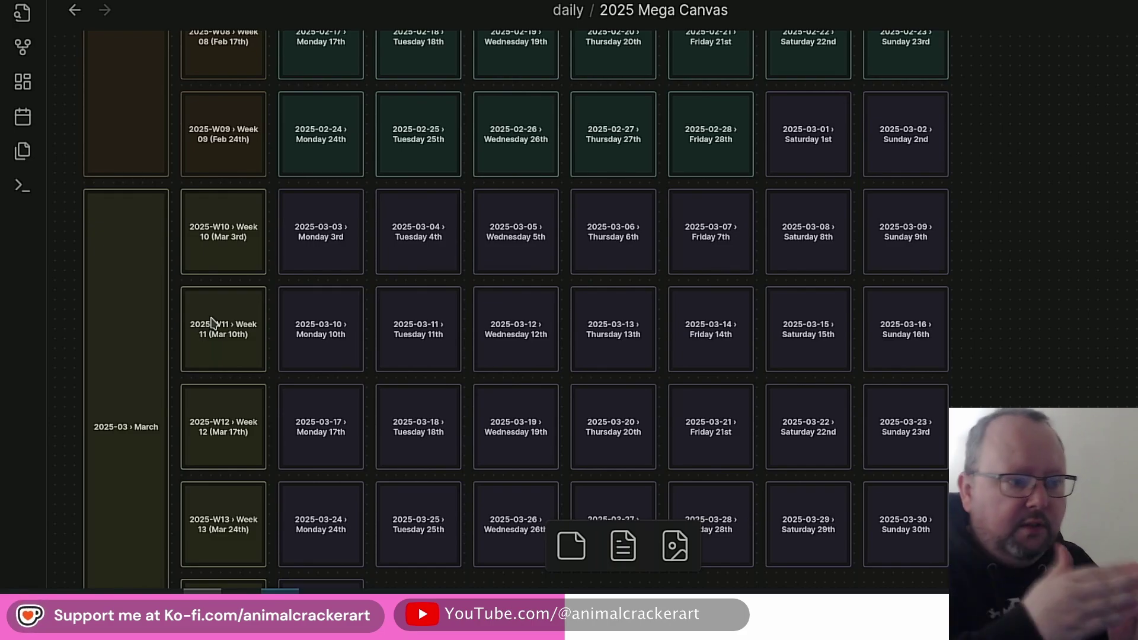
pyautogui.scroll(8, 299, 296)
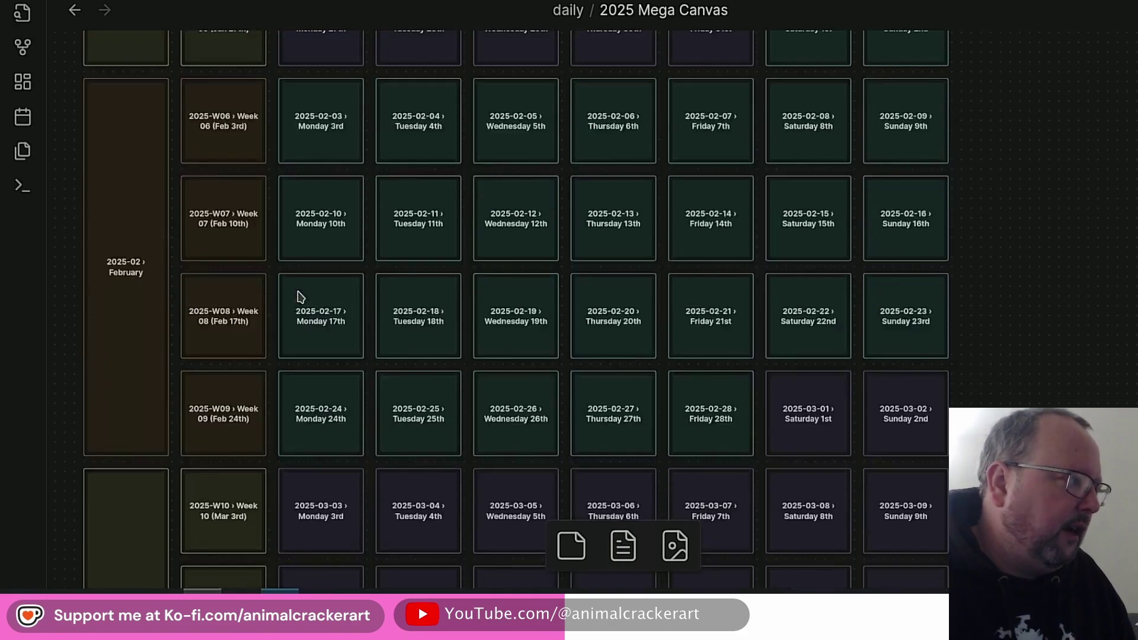
pyautogui.scroll(-3, 305, 289)
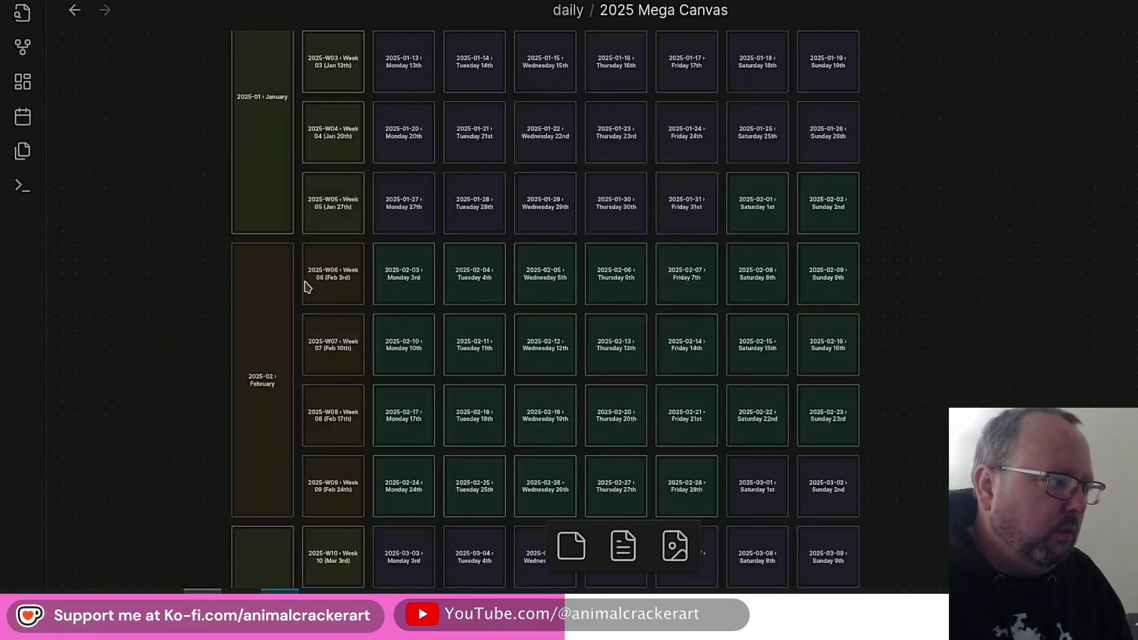
pyautogui.scroll(-5, 775, 262)
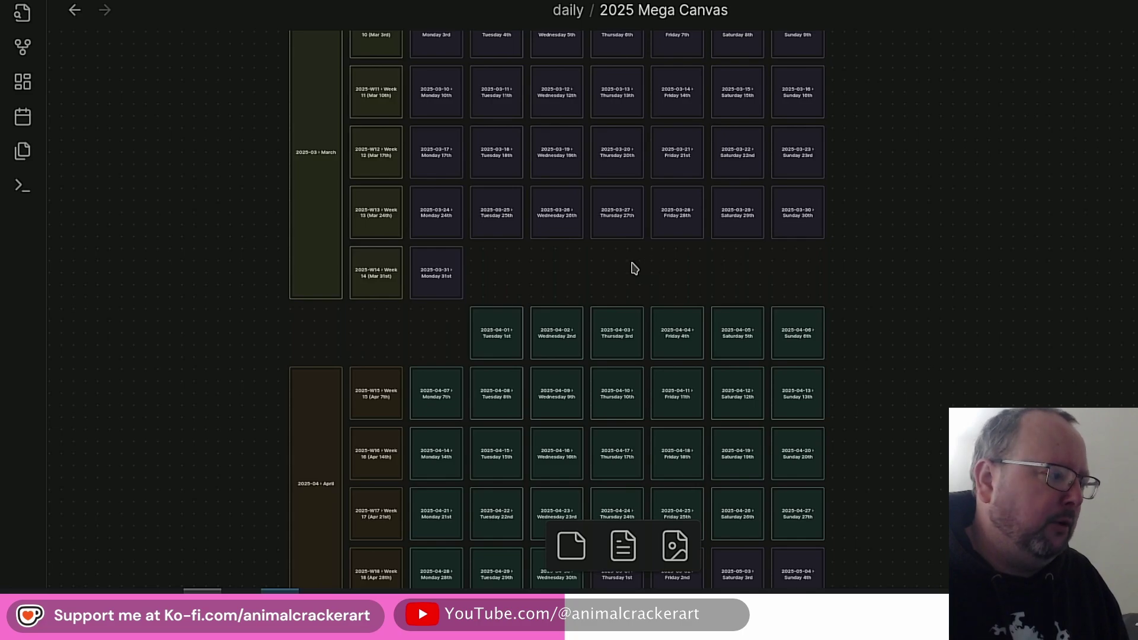
pyautogui.scroll(-15, 847, 272)
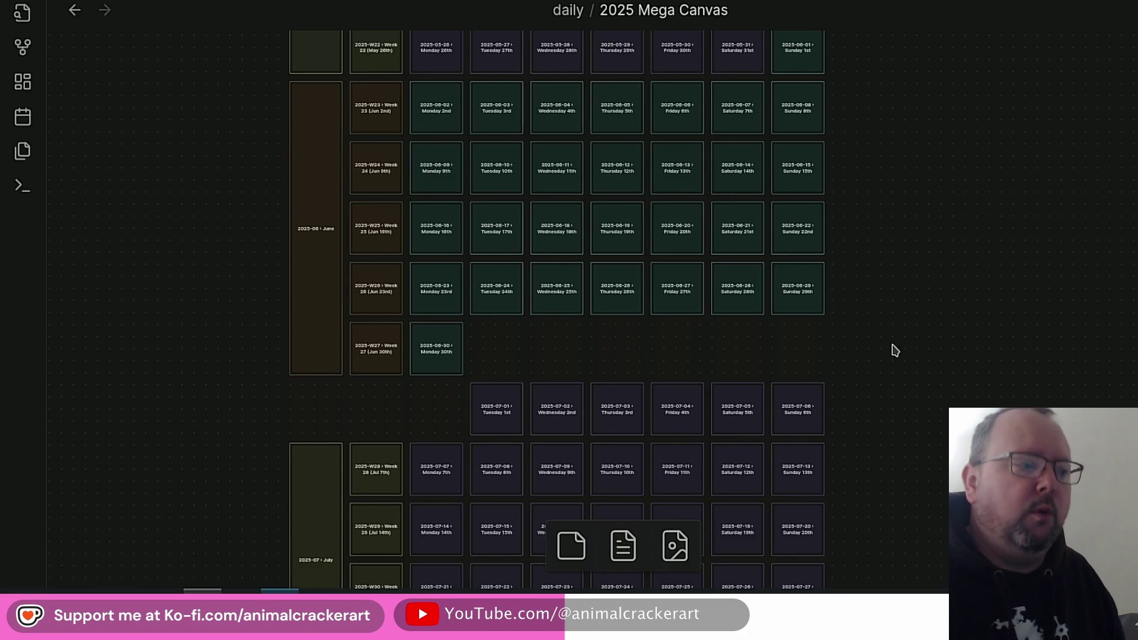
pyautogui.scroll(-6, 893, 351)
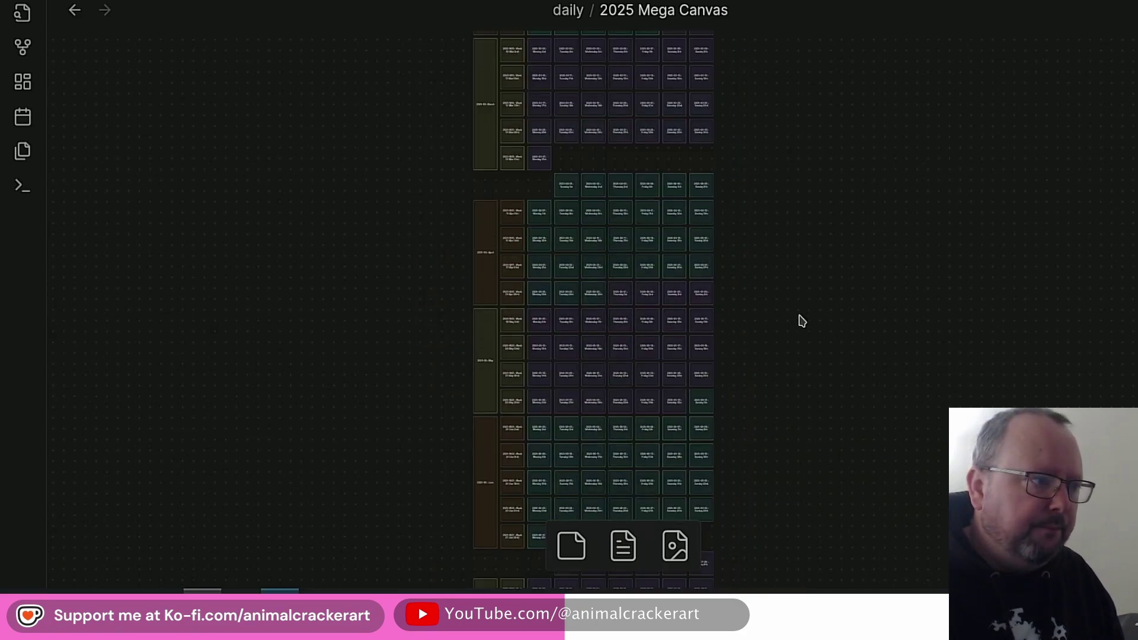
pyautogui.scroll(5, 802, 320)
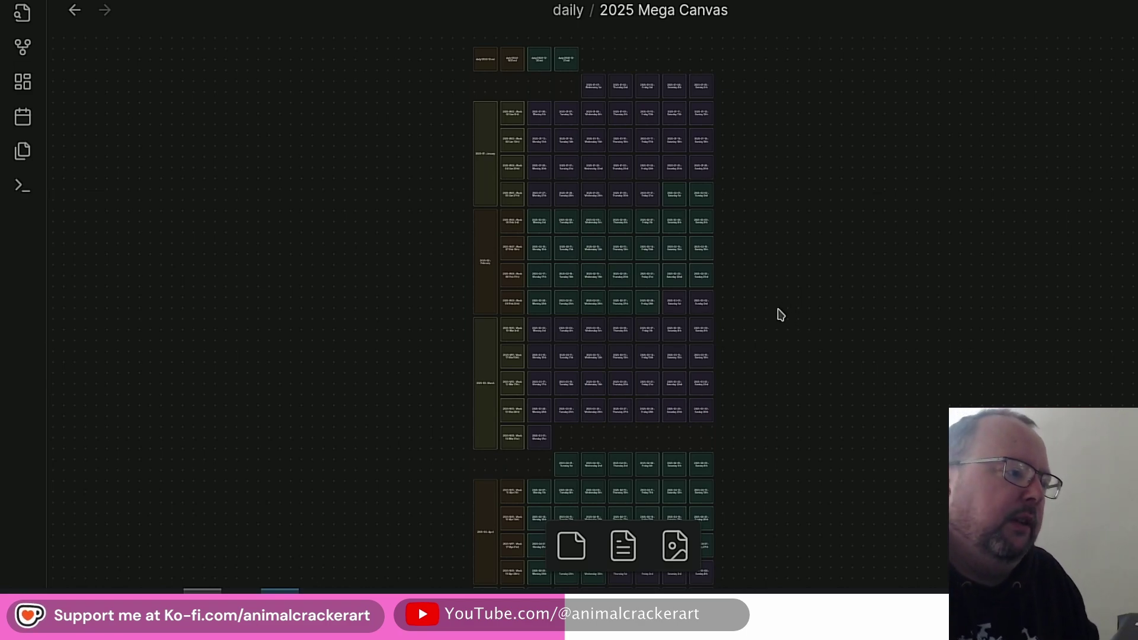
pyautogui.scroll(5, 780, 315)
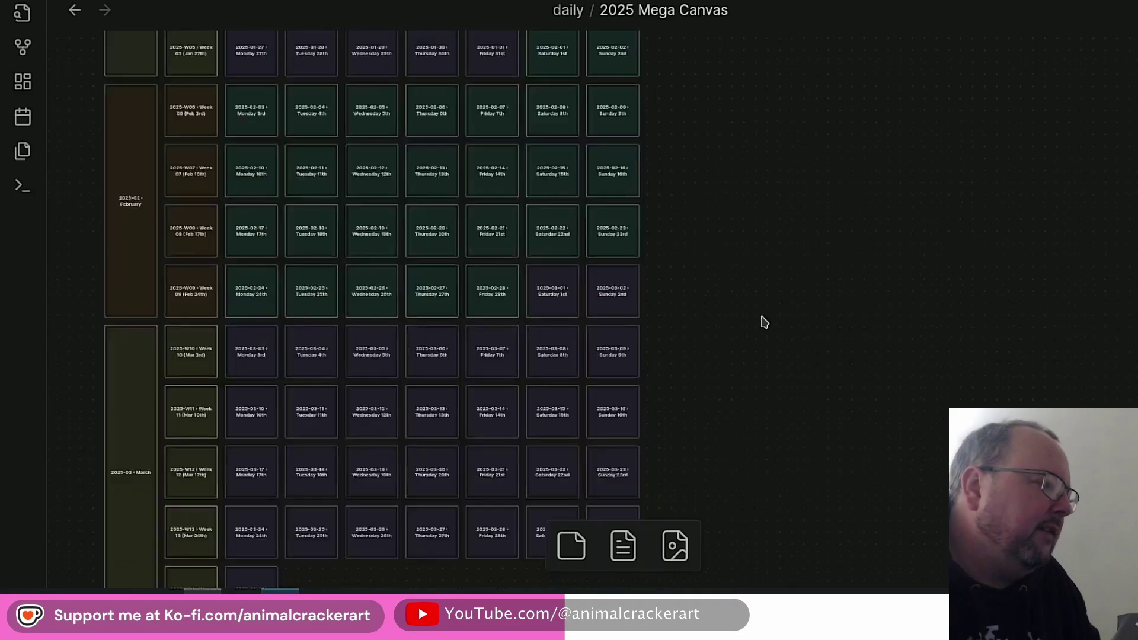
pyautogui.scroll(5, 757, 290)
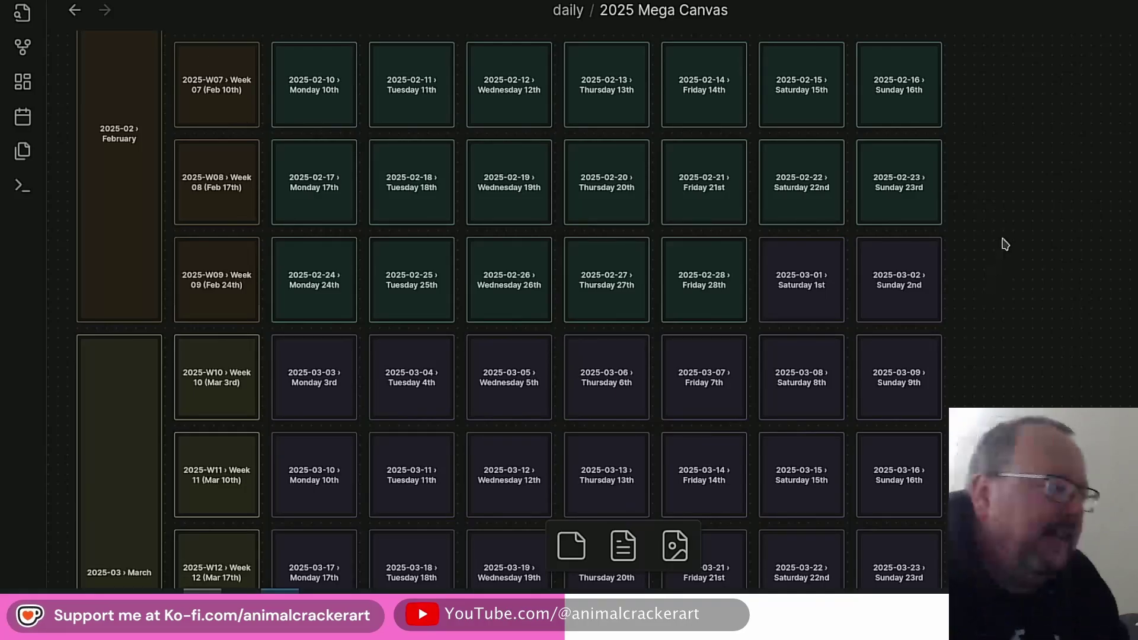
pyautogui.scroll(-15, 1033, 212)
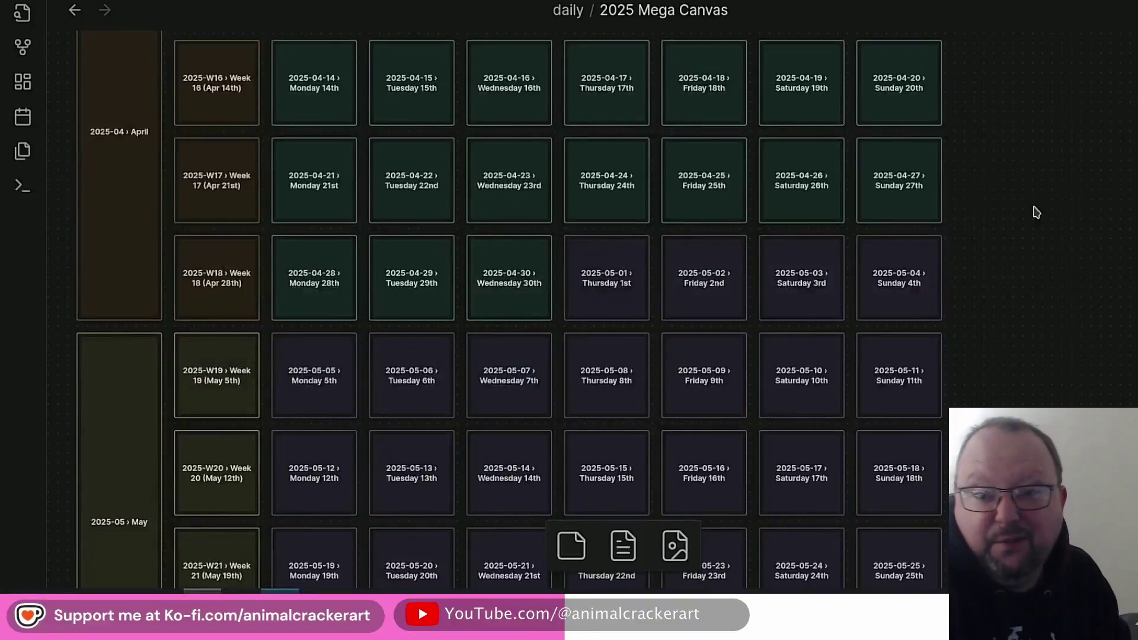
# Examine the recurring tasks inside the October and November week and day cards on the 2025 Mega Canvas
pyautogui.scroll(-5, 1035, 212)
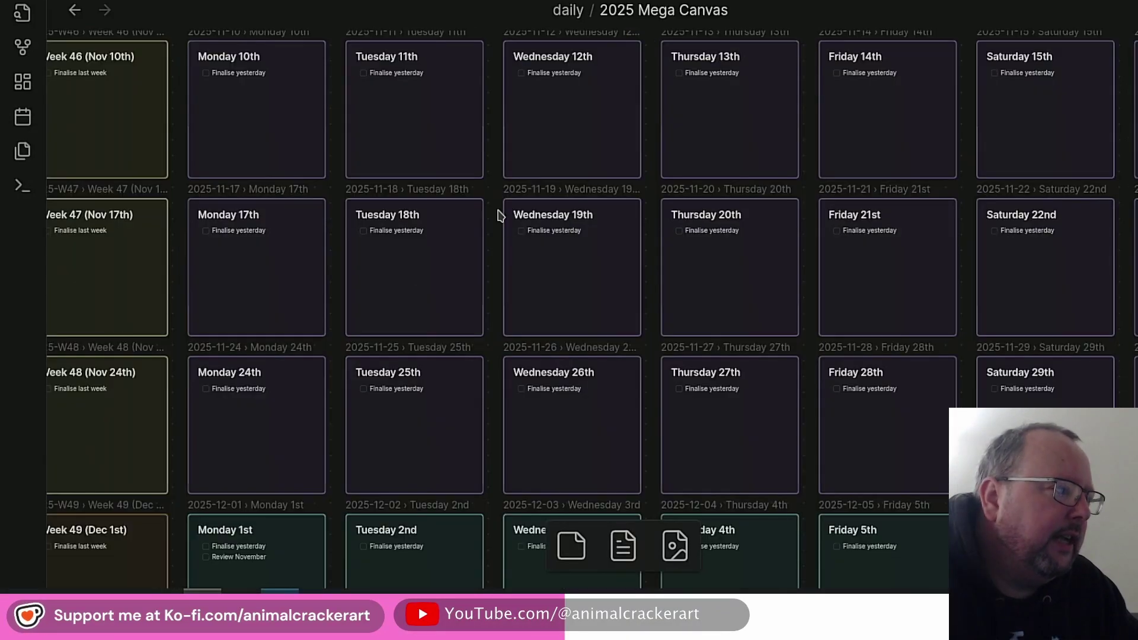
pyautogui.scroll(6, 496, 231)
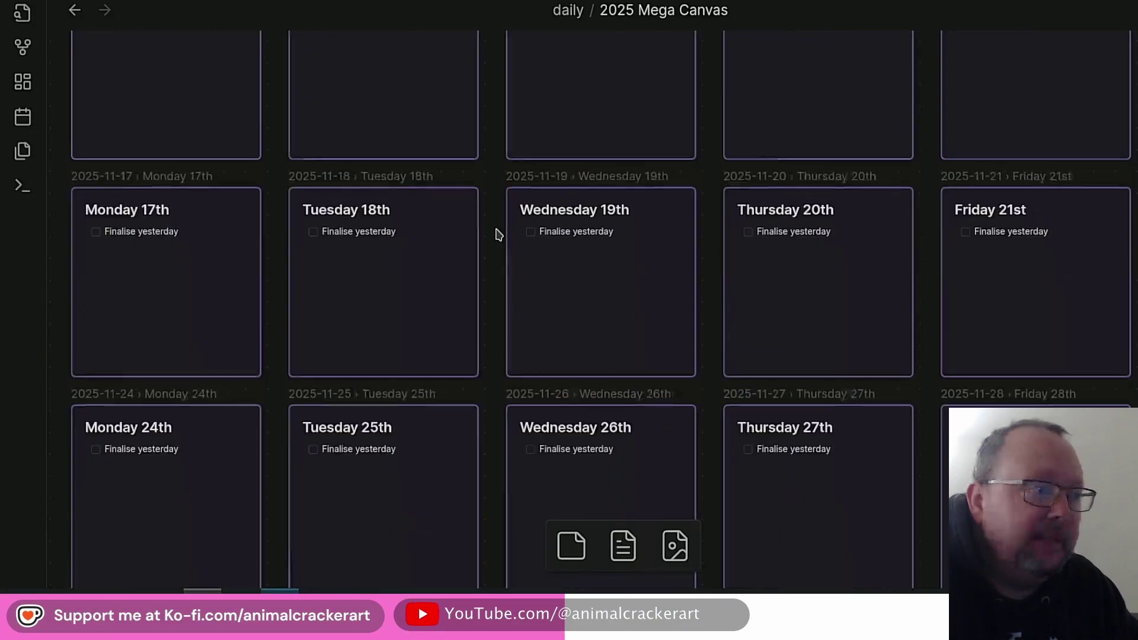
pyautogui.scroll(-5, 497, 234)
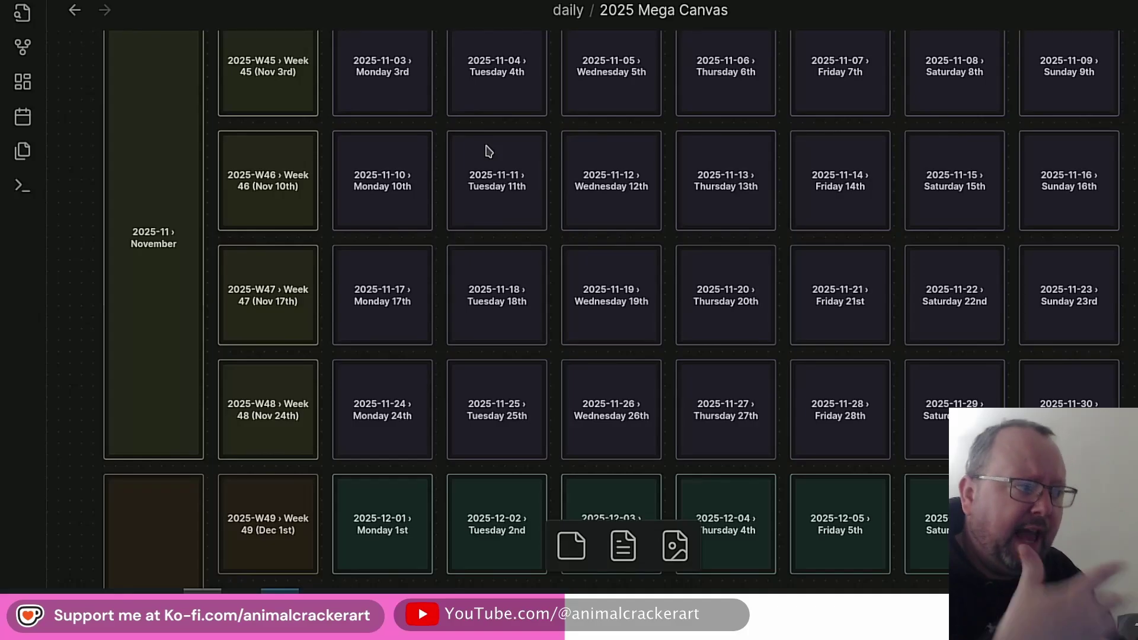
pyautogui.scroll(3, 425, 170)
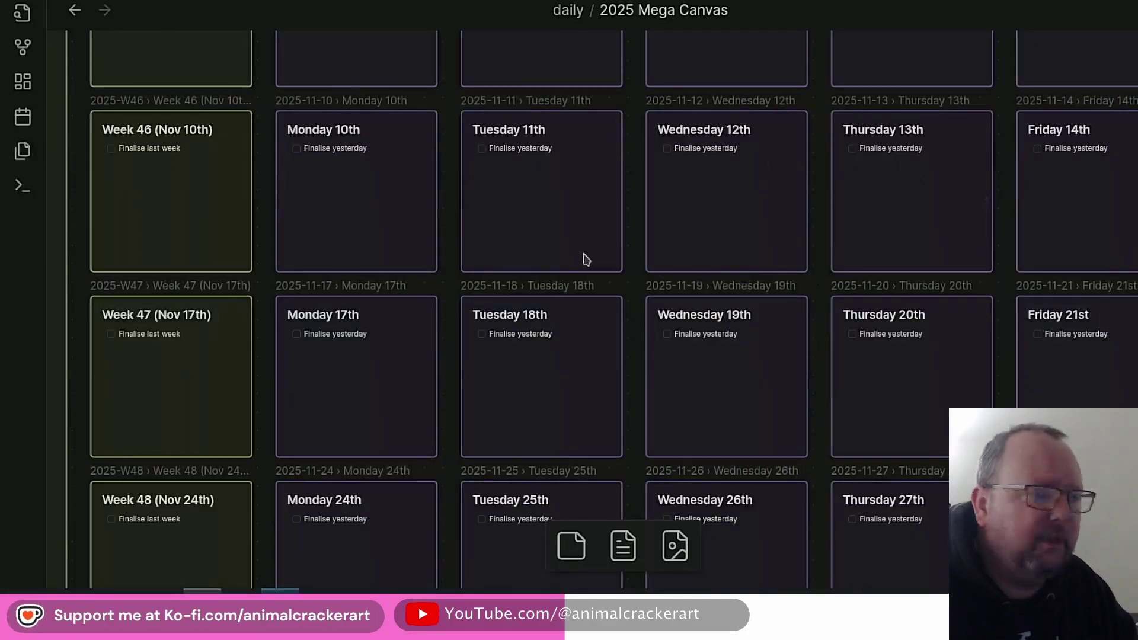
pyautogui.scroll(5, 584, 257)
pyautogui.scroll(7, 544, 340)
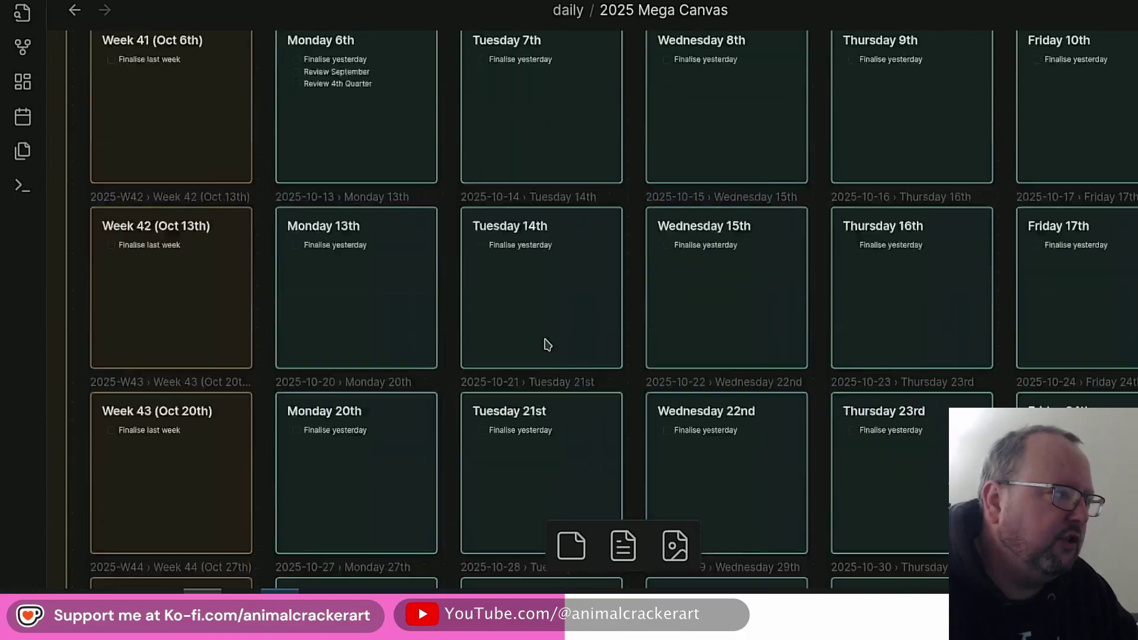
pyautogui.scroll(3, 546, 342)
pyautogui.scroll(-3, 543, 332)
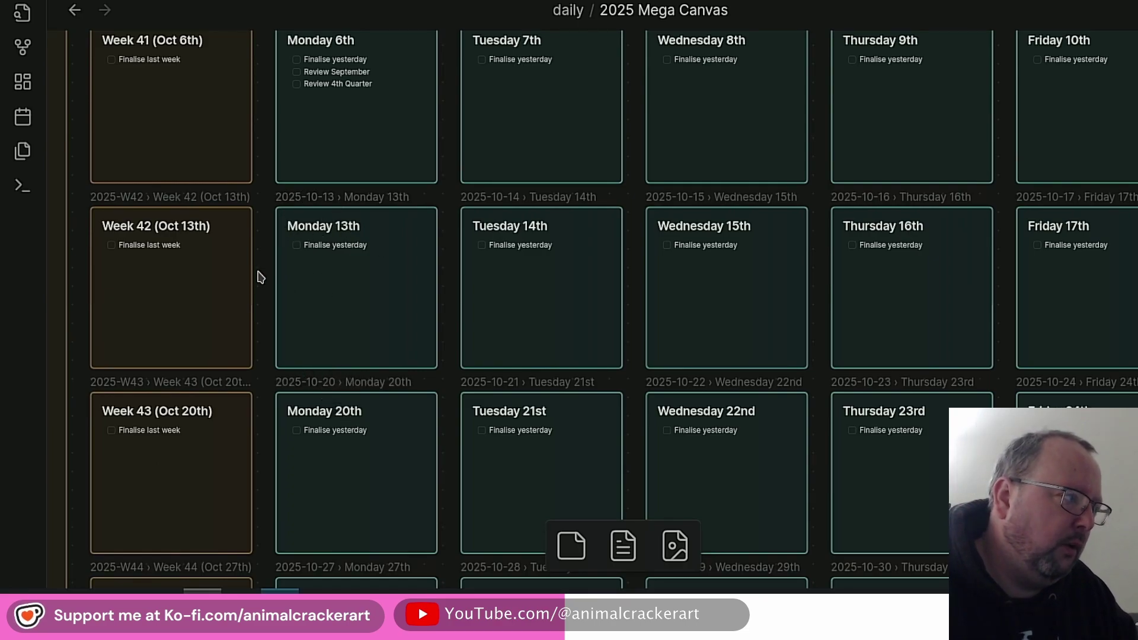
pyautogui.scroll(-6, 270, 268)
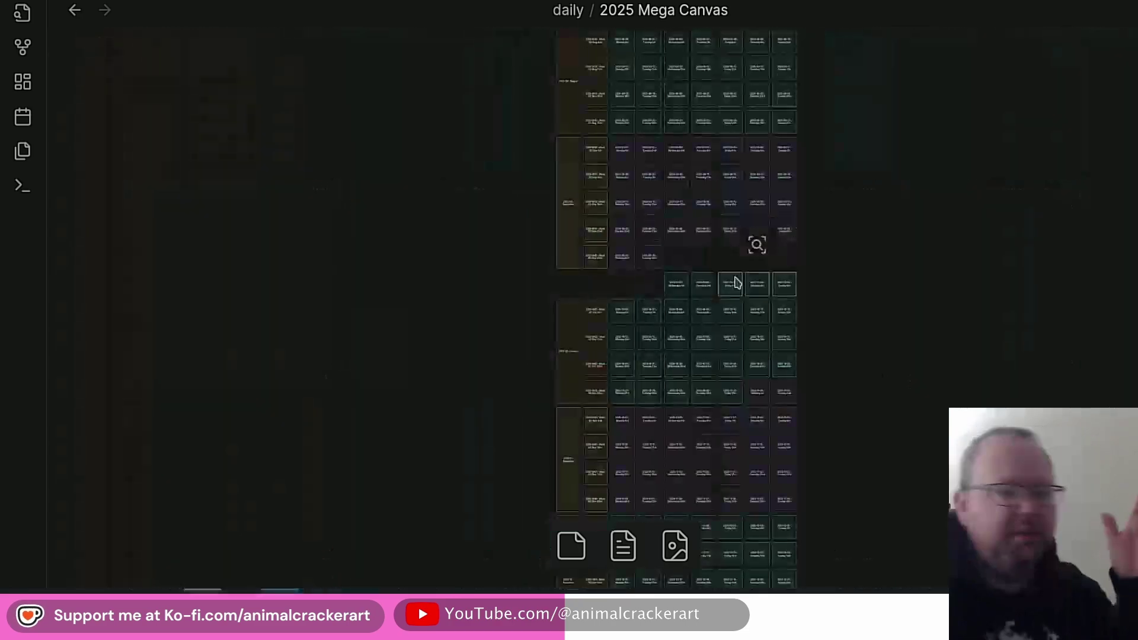
# Switch to the Daily Notes Organiser forum thread to check the 2025 pack's change list, and return to Obsidian
pyautogui.click(203, 590)
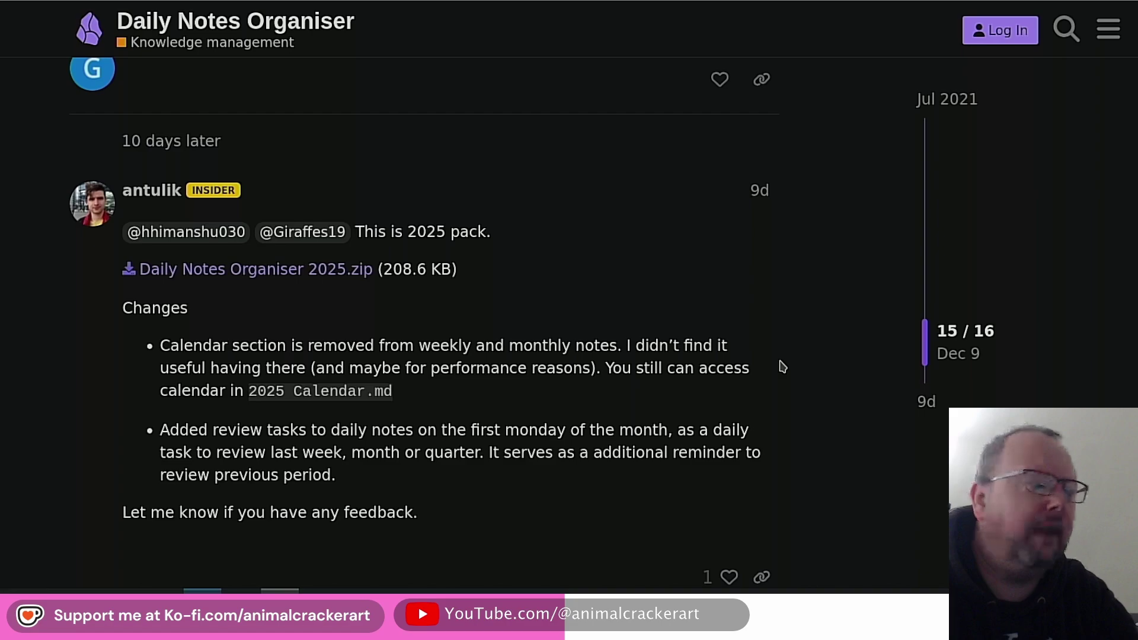
pyautogui.hotkey('alt', 'Tab')
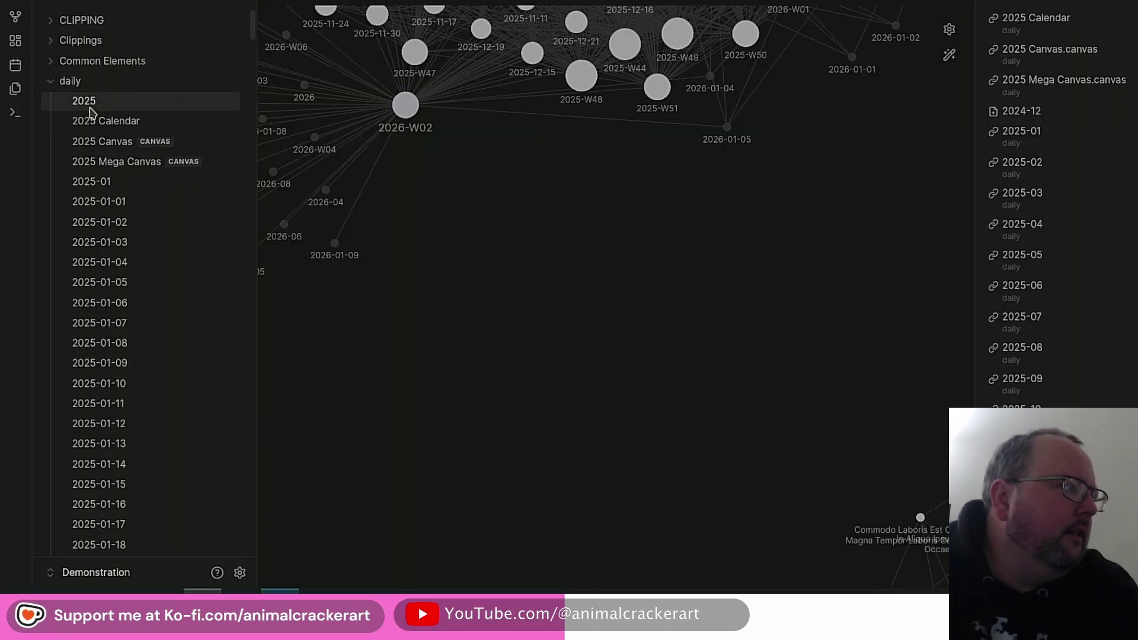
# Open the 2025 Canvas, dock the 2025 Calendar note in the sidebar opposite the file list, and widen that sidebar to browse its months
pyautogui.click(113, 132)
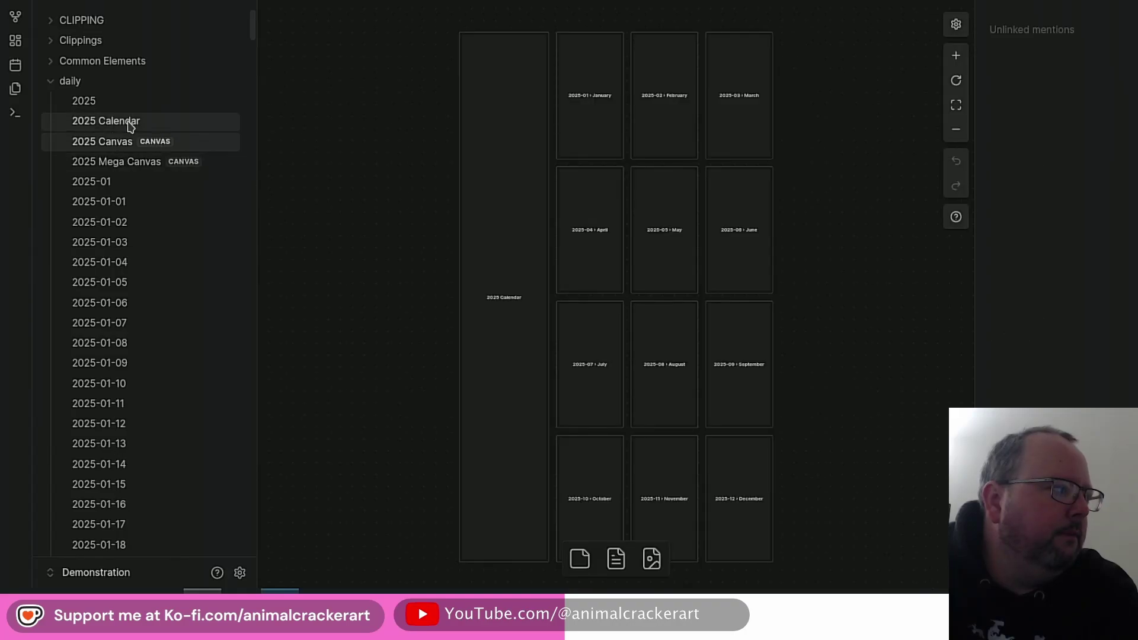
pyautogui.moveTo(126, 120); pyautogui.dragTo(1055, 24)
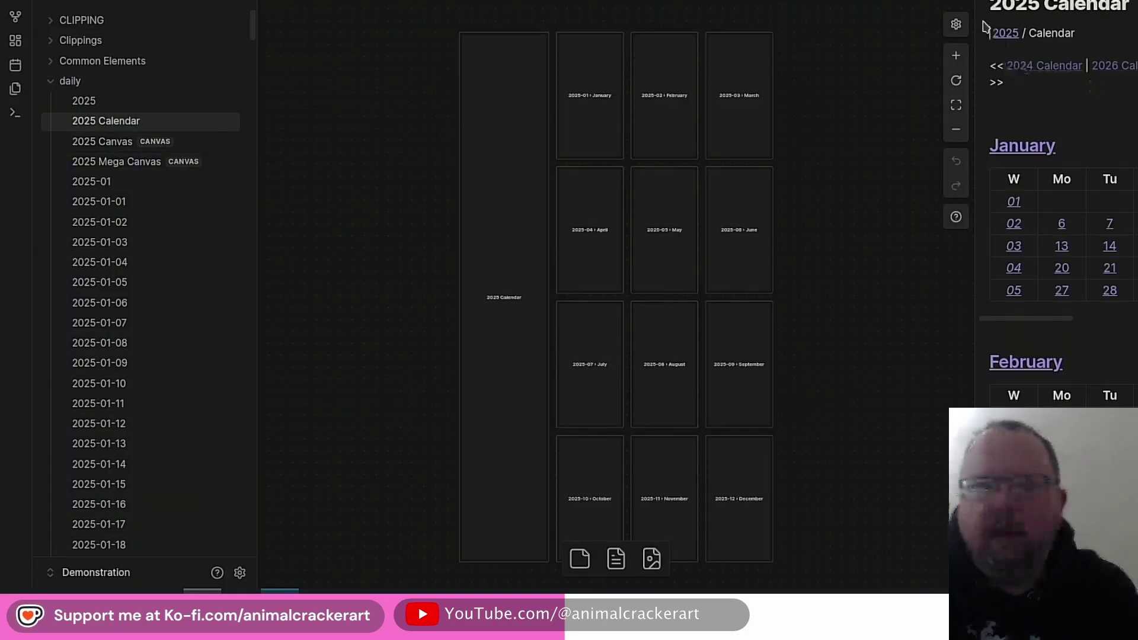
pyautogui.moveTo(975, 20); pyautogui.dragTo(826, 18)
pyautogui.scroll(-3, 1087, 94)
pyautogui.scroll(-10, 1088, 95)
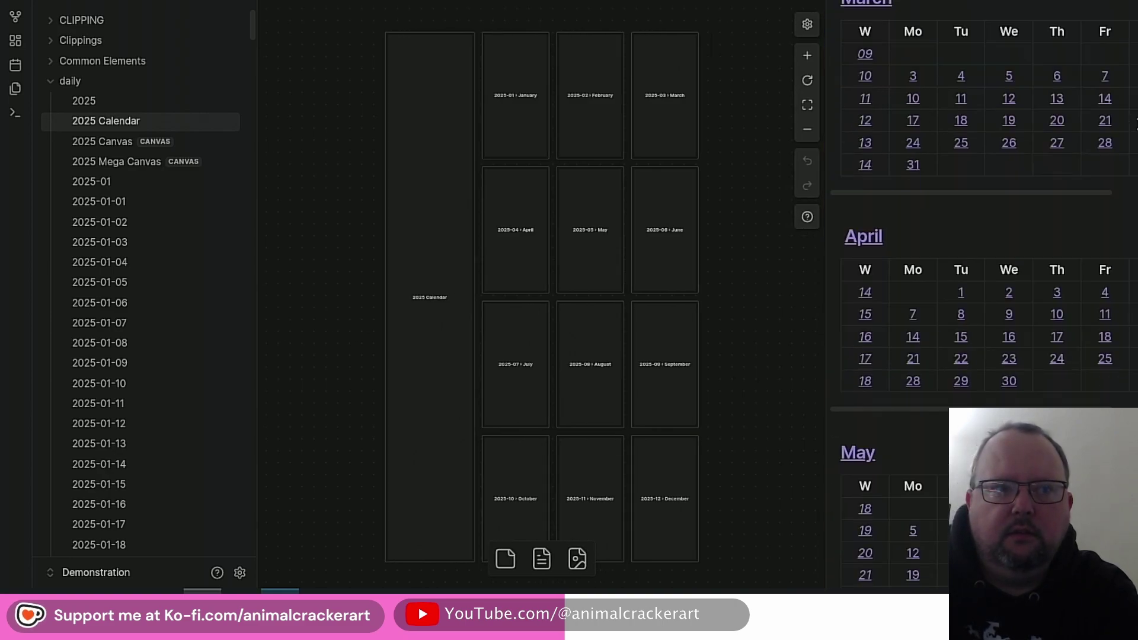
pyautogui.scroll(14, 1132, 138)
pyautogui.scroll(1, 1132, 137)
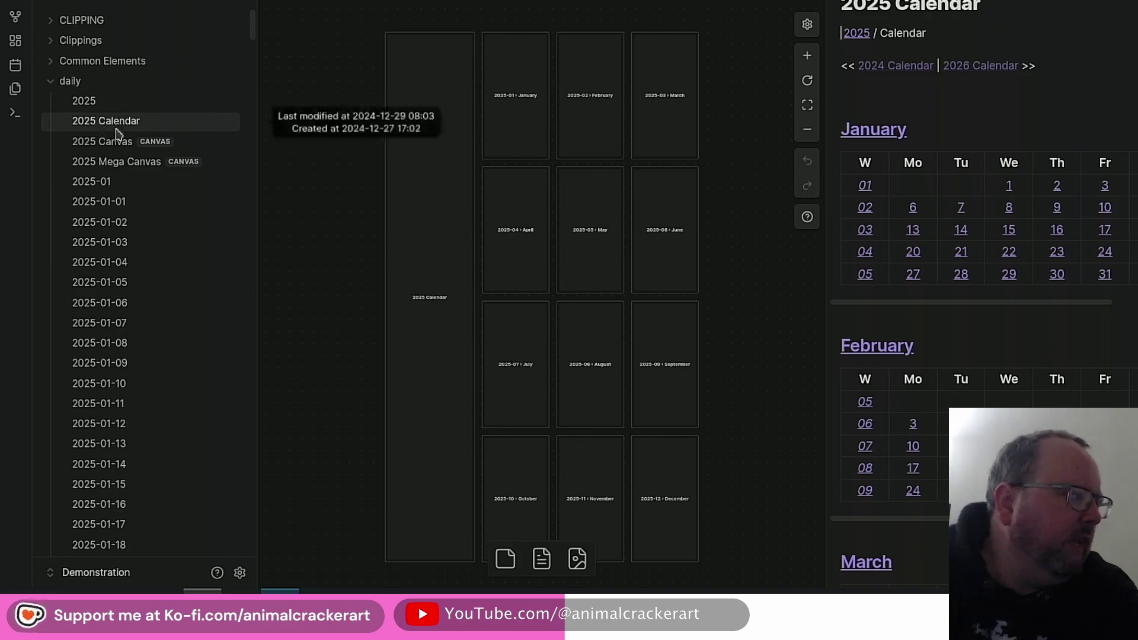
# Dock the 2025 Canvas in the file-list sidebar, try it at a wider size, and collapse that sidebar
pyautogui.click(102, 141)
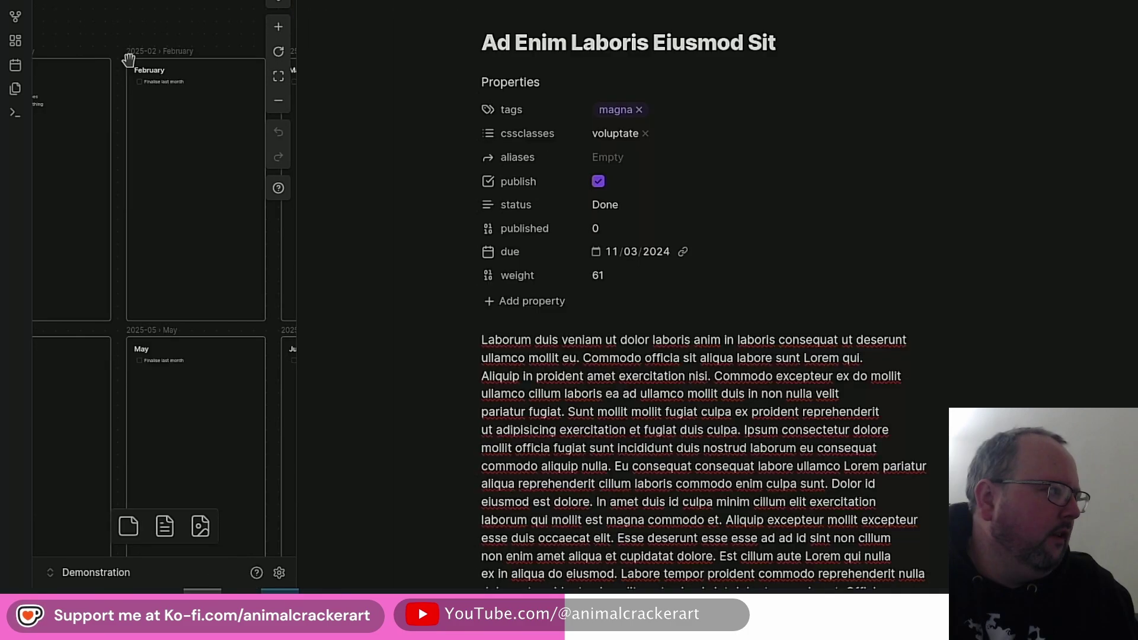
pyautogui.moveTo(134, 22); pyautogui.dragTo(264, 27)
pyautogui.moveTo(160, 22); pyautogui.dragTo(263, 12)
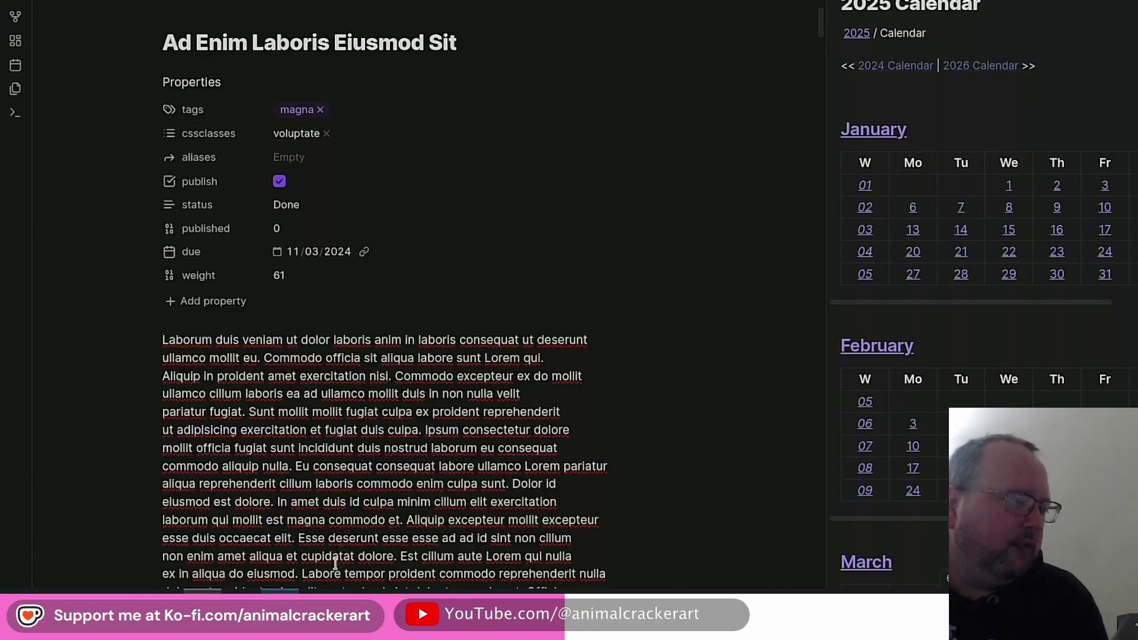
# Switch to the Daily Notes Organiser forum thread and review its posts from early 2023 up to the 2025 pack post
pyautogui.hotkey('alt', 'Tab')
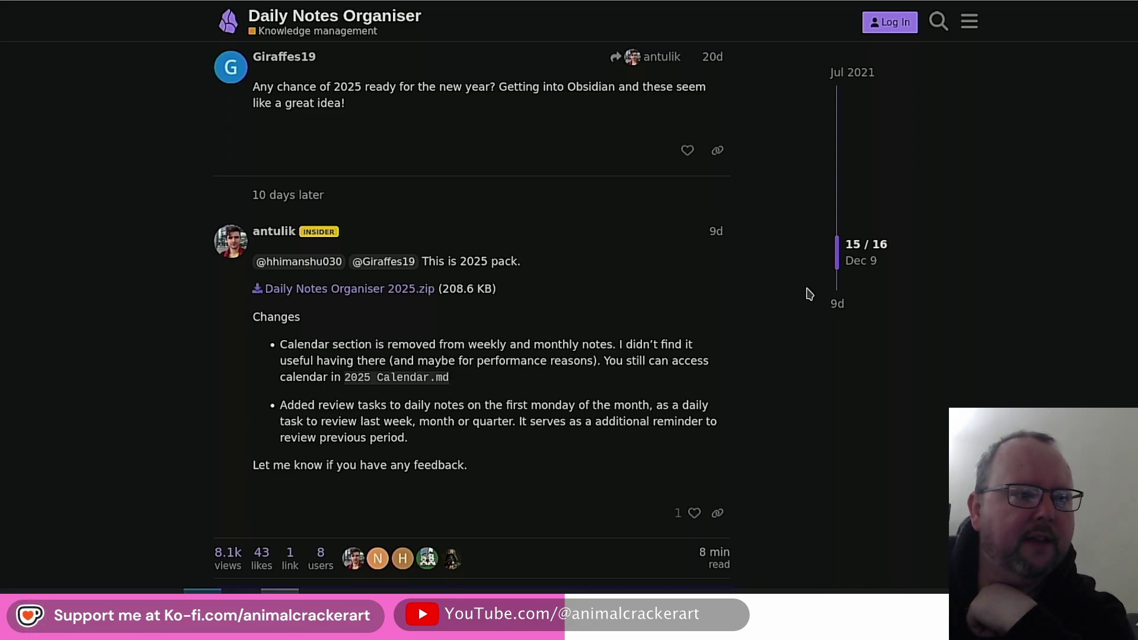
pyautogui.moveTo(840, 254); pyautogui.dragTo(838, 177)
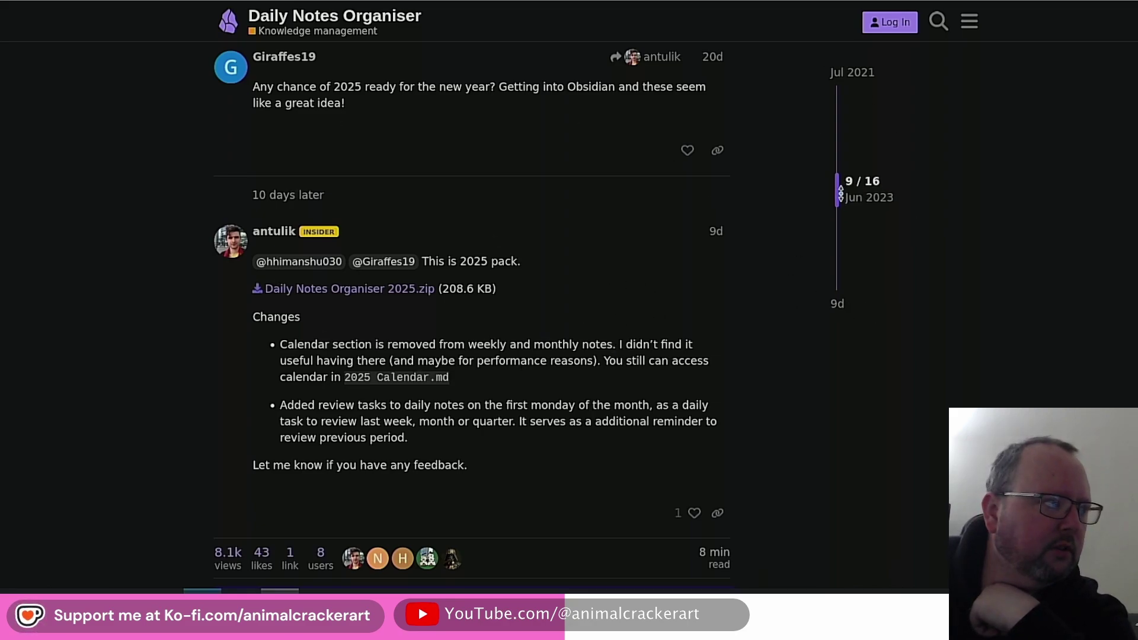
pyautogui.scroll(5, 801, 234)
pyautogui.scroll(-20, 801, 234)
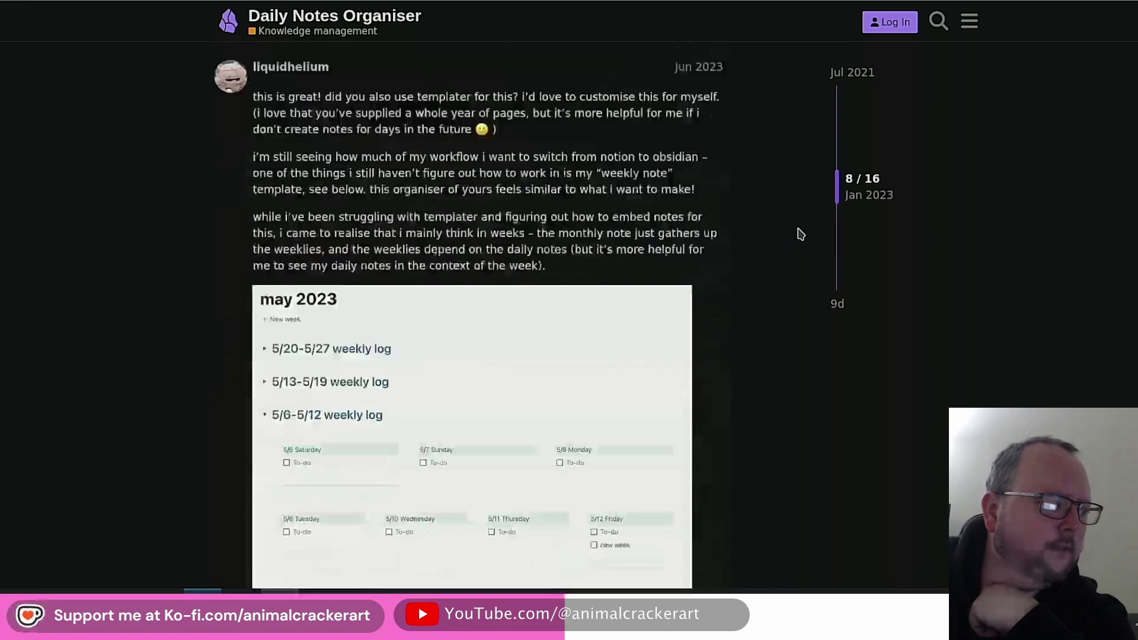
pyautogui.scroll(-10, 800, 234)
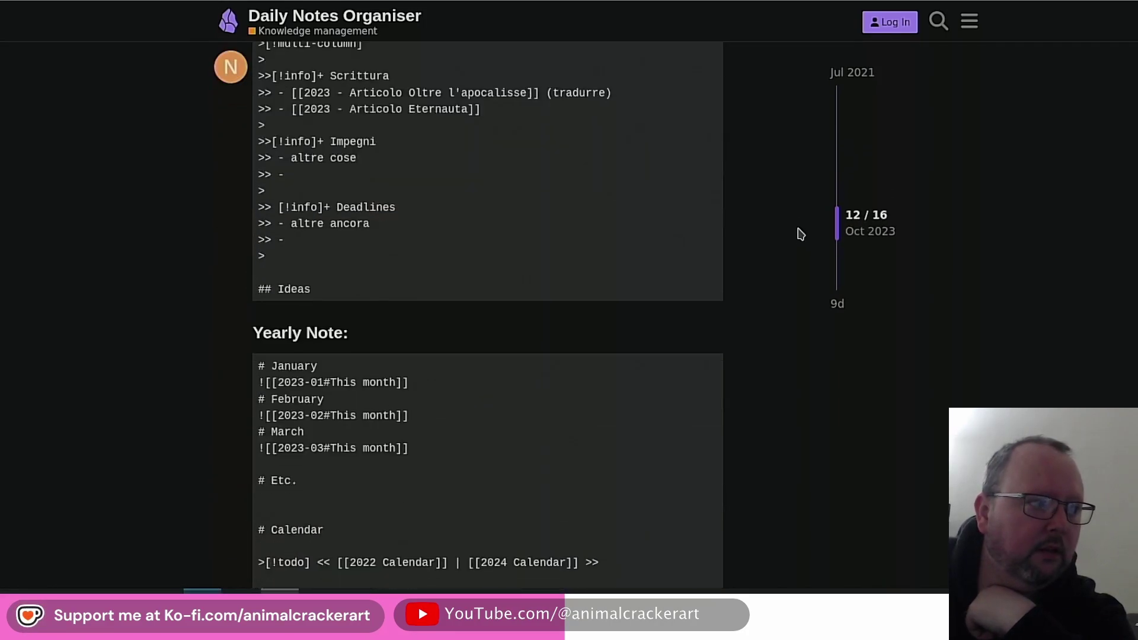
pyautogui.scroll(-3, 796, 237)
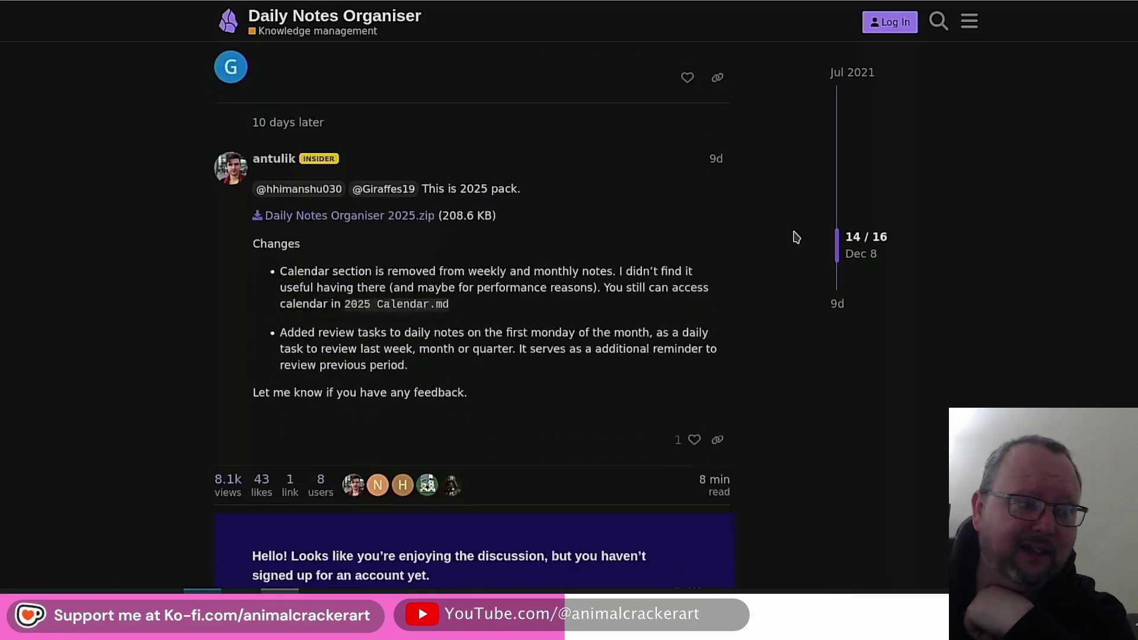
pyautogui.scroll(1, 796, 237)
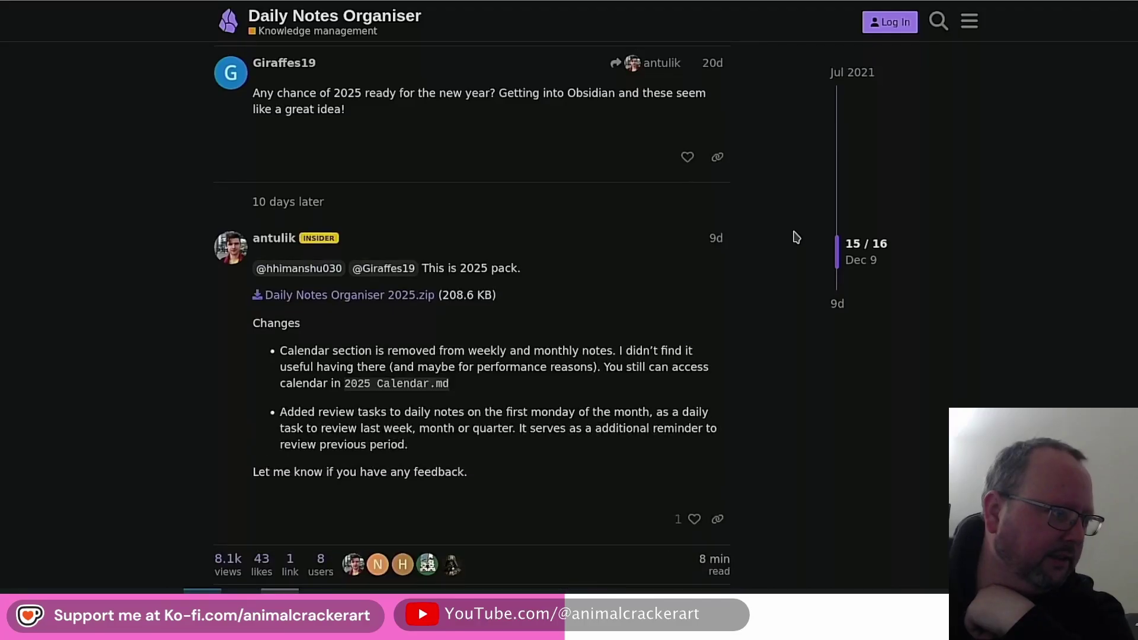